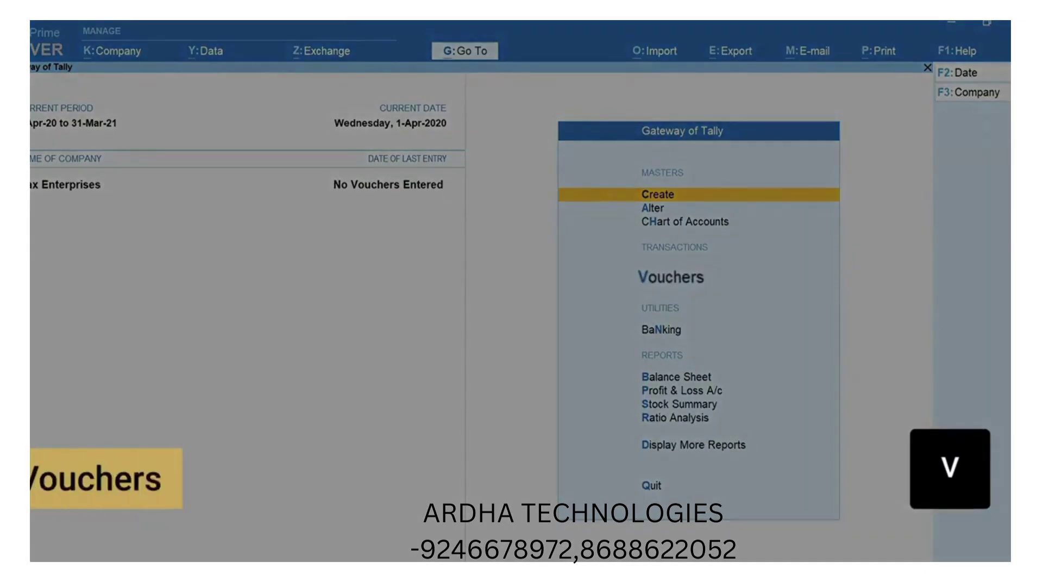
- Open voucher entry for Max Enterprises with V, landing on a blank Payment voucher
key("v")
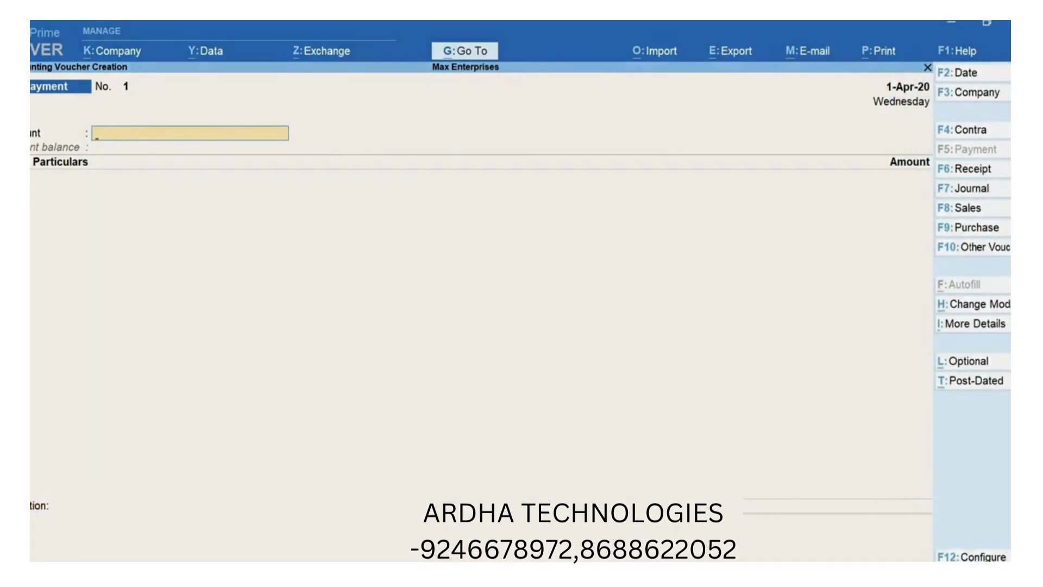
key("F10")
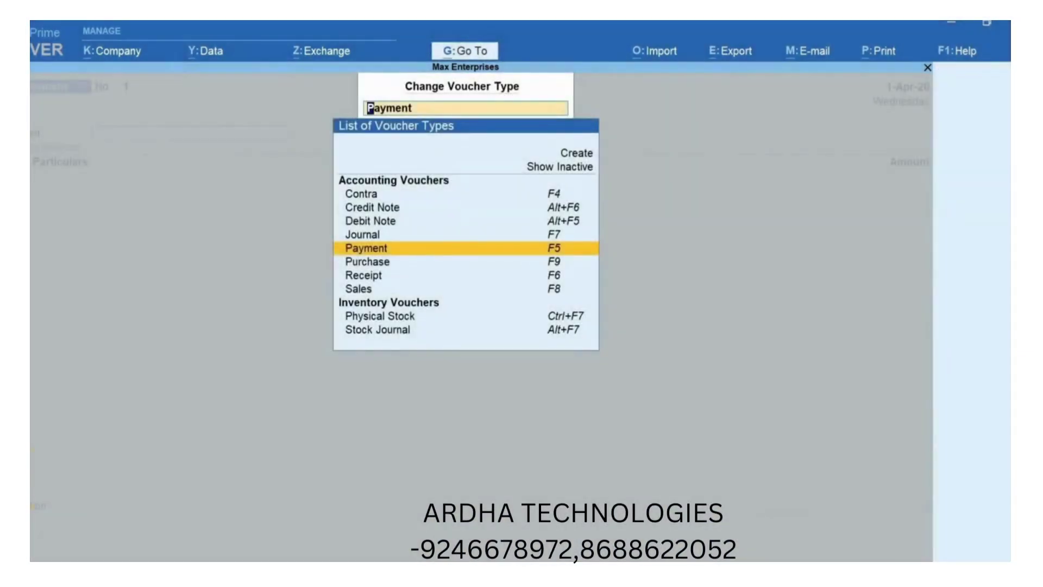
type("Deliv")
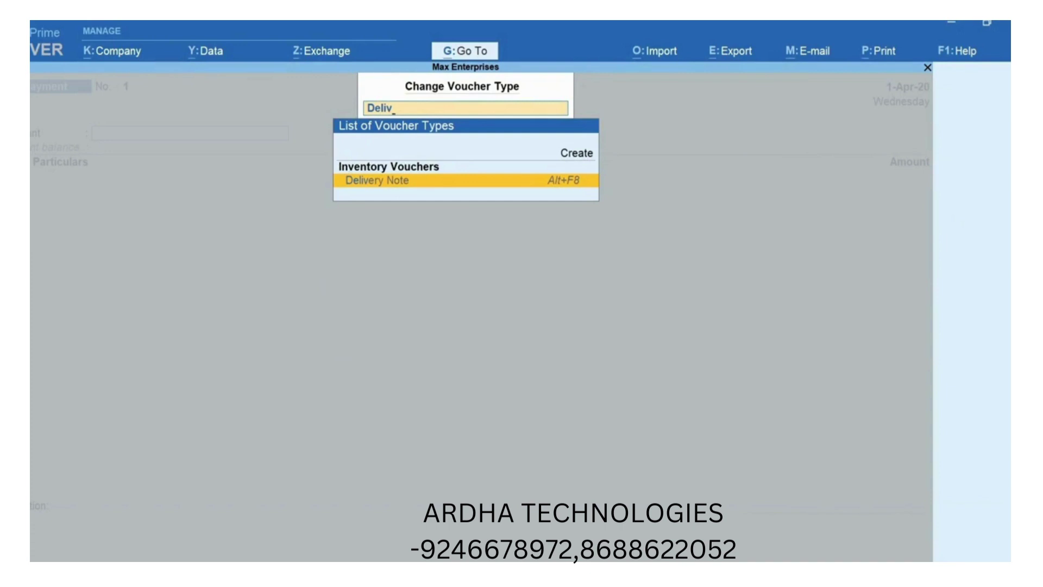
key("Escape")
key("Escape")
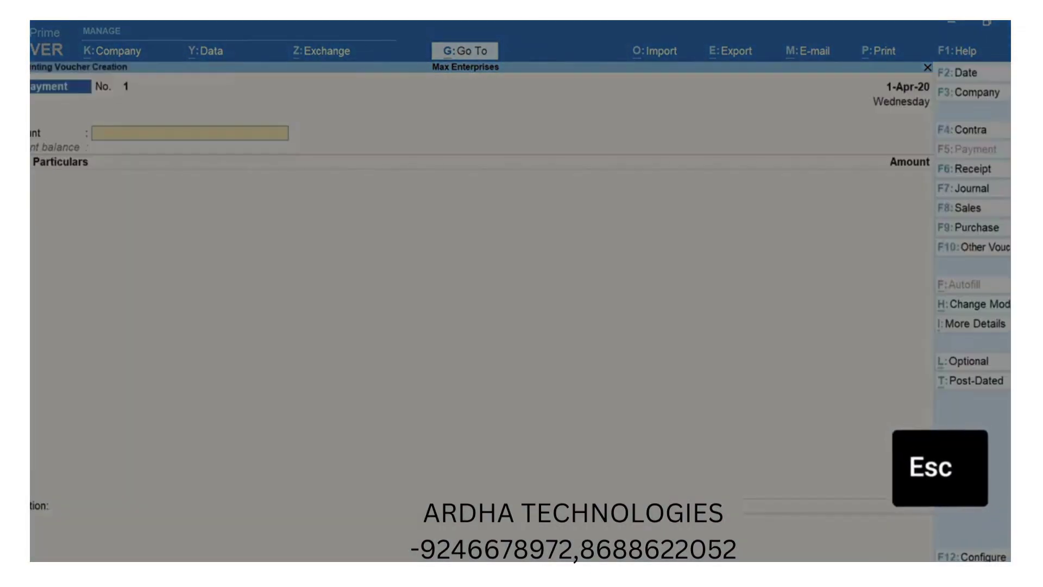
- Change the blank voucher to Purchase voucher No. 1 and begin a voucher mode change
key("F9")
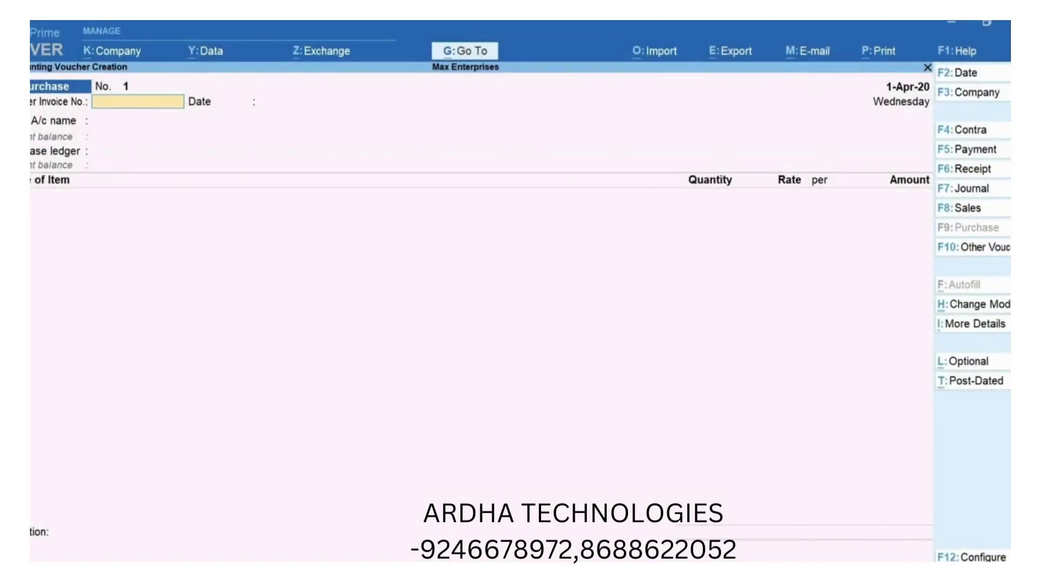
key("ctrl")
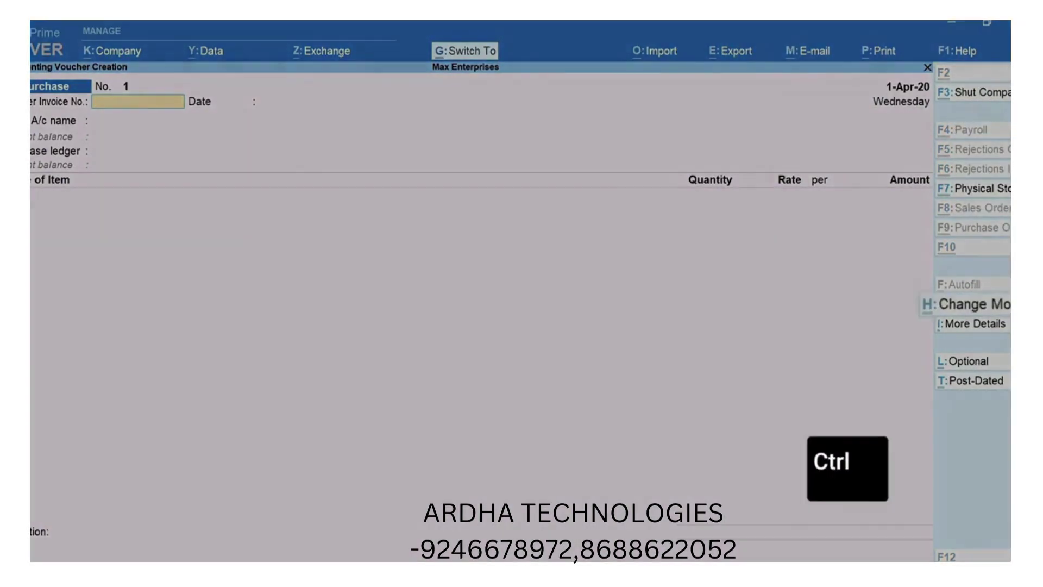
key("ctrl+h")
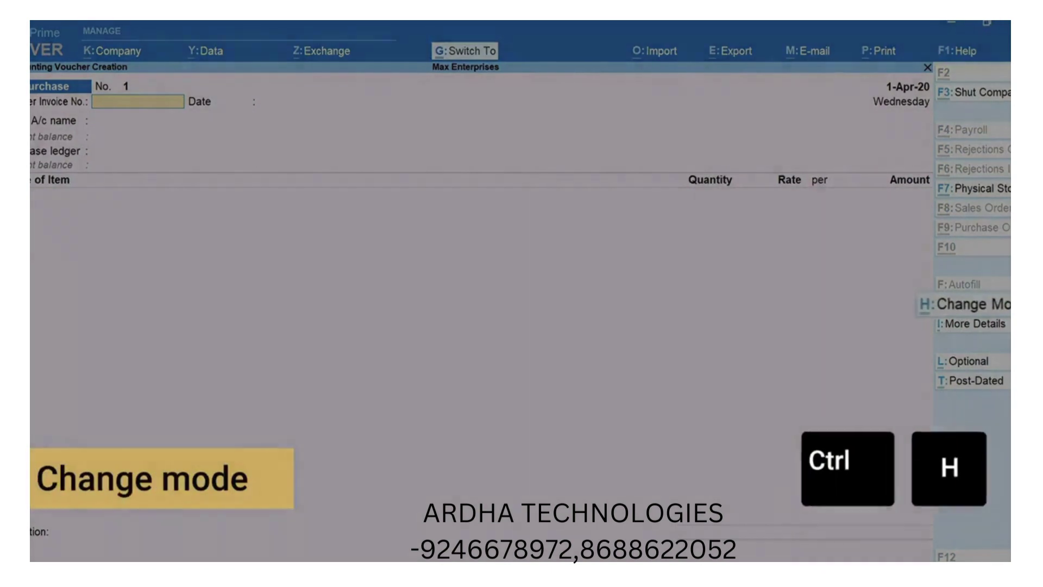
key("Down")
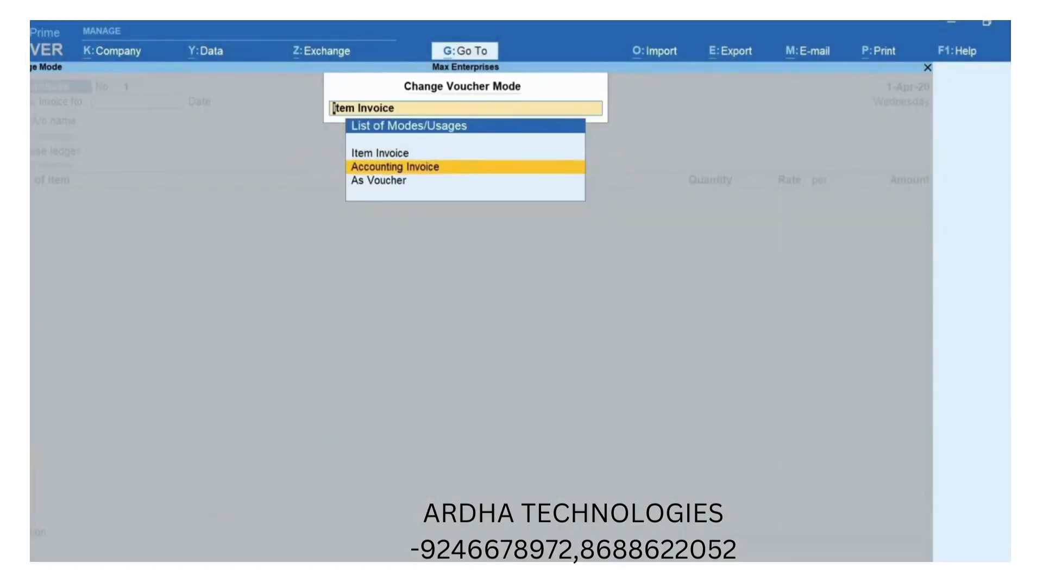
key("Down")
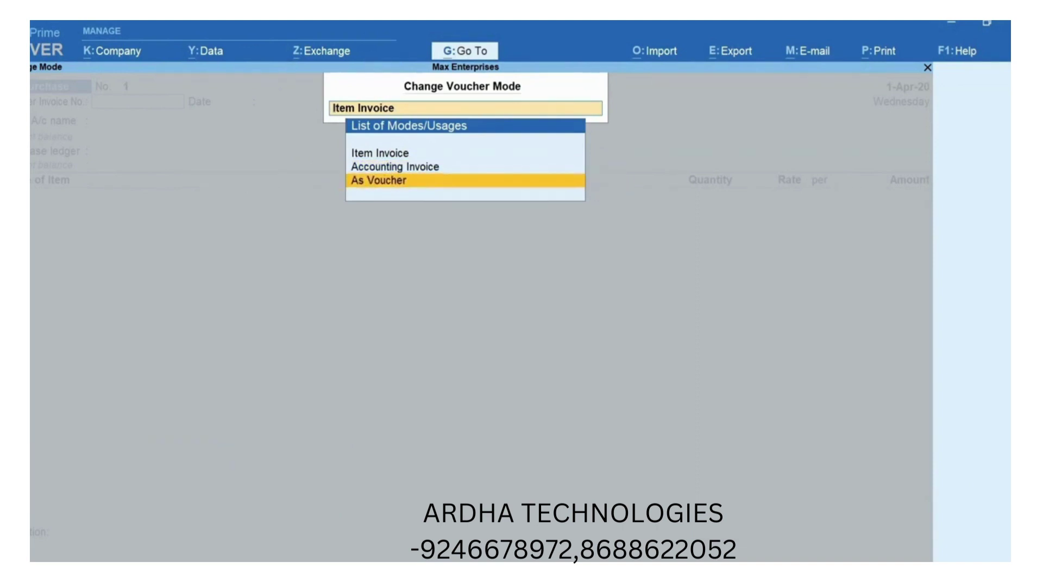
key("Up")
key("Up")
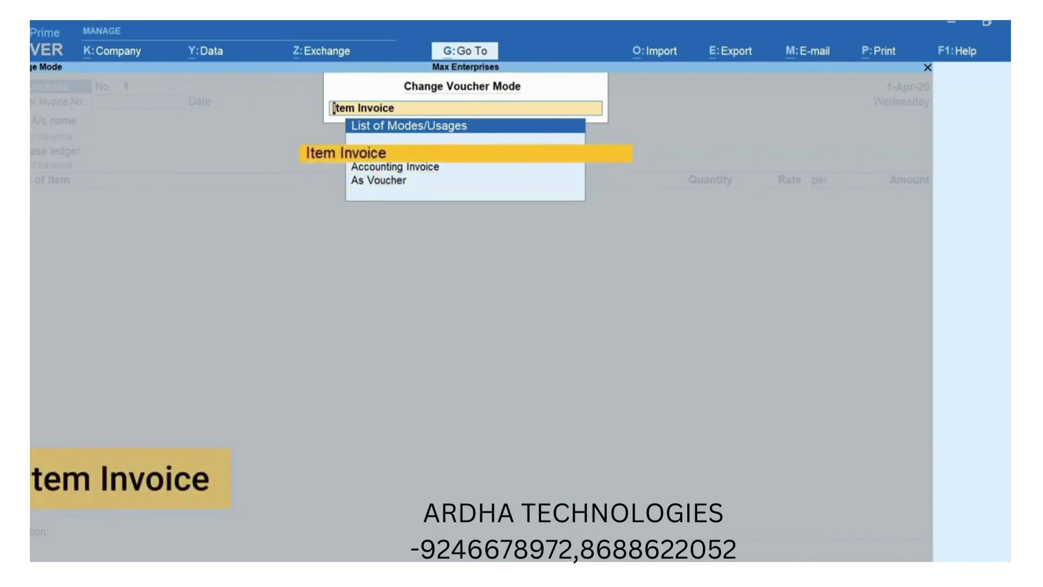
key("Return")
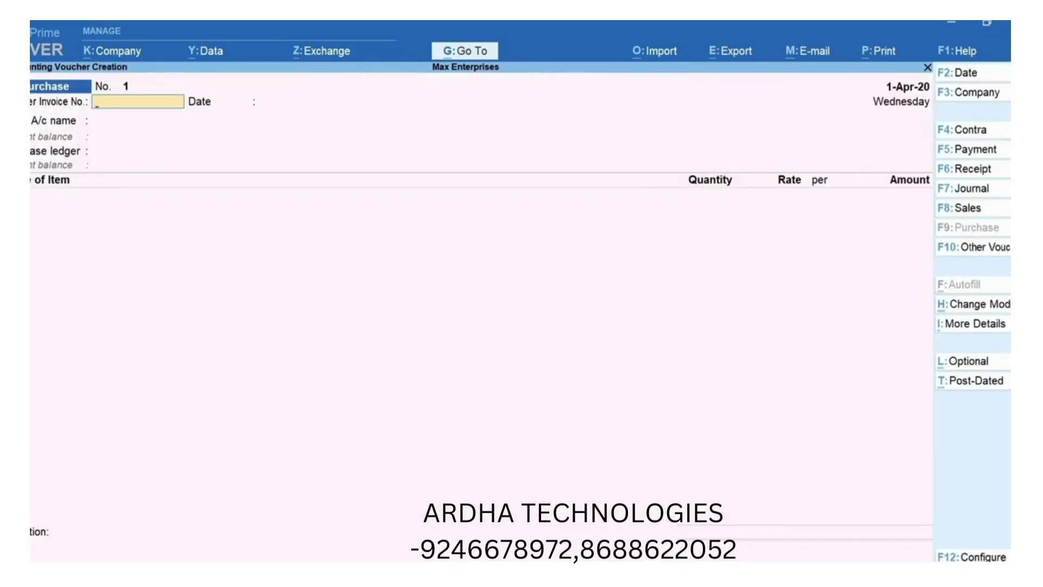
- Date the Purchase voucher 4-Apr-20 and enter supplier invoice number AE/0027
key("F2")
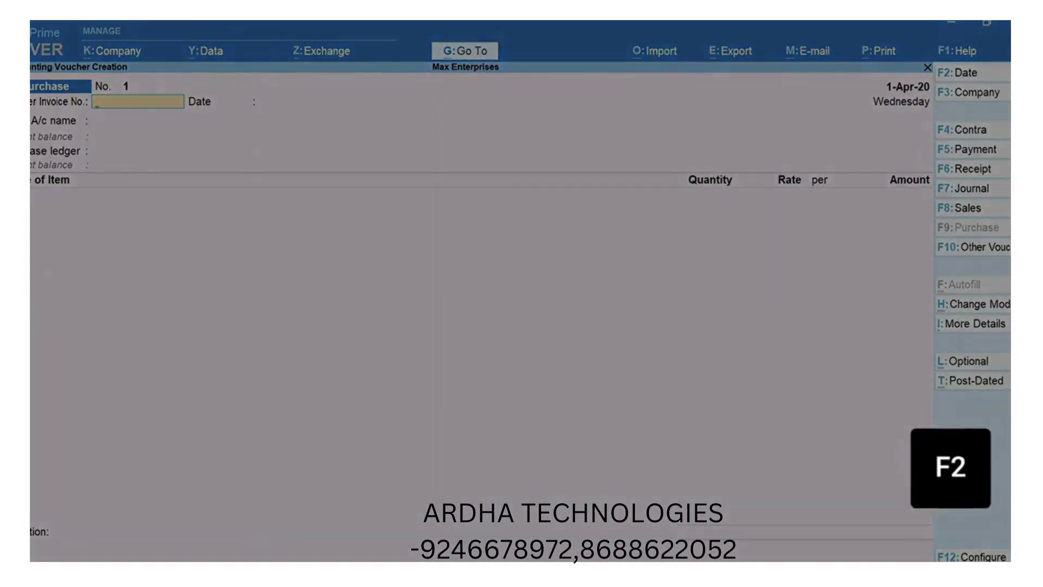
type("4-")
key("Return")
type("E/")
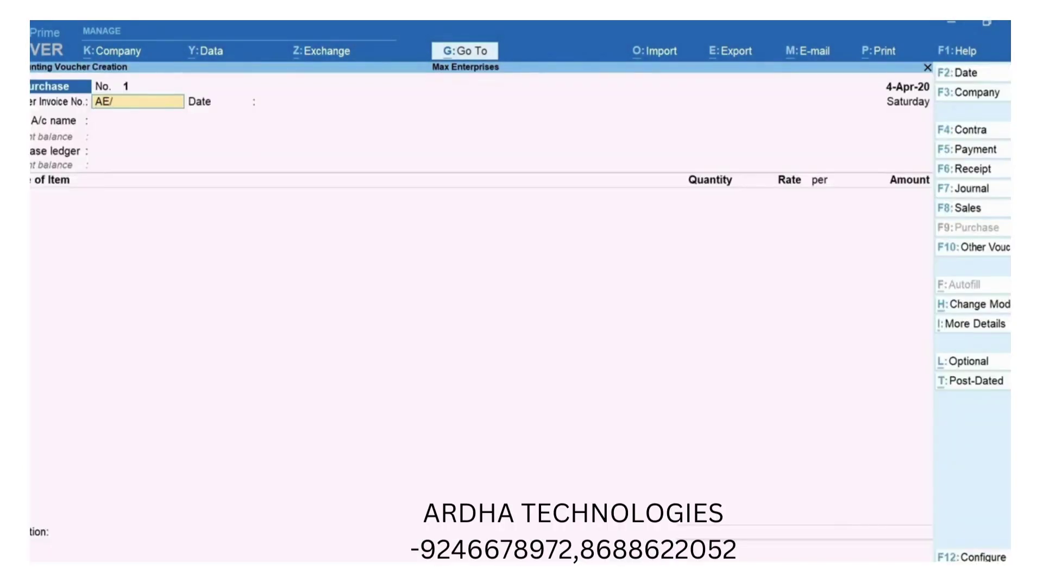
type("0027")
key("Return")
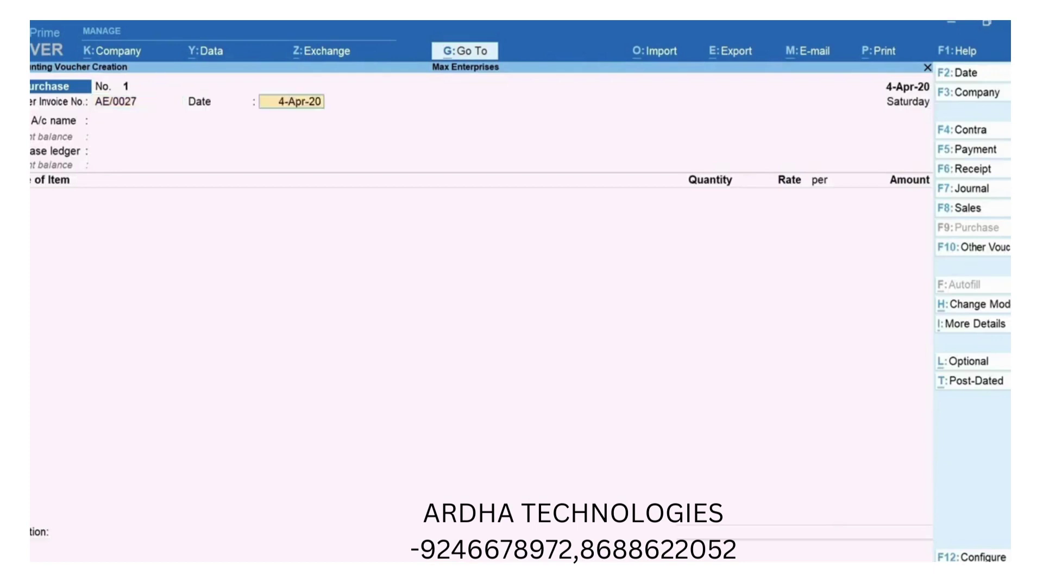
type("2-4")
- Set invoice date 2-Apr-20, choose A-One Electronics as supplier, and accept receipt and party details
key("Return")
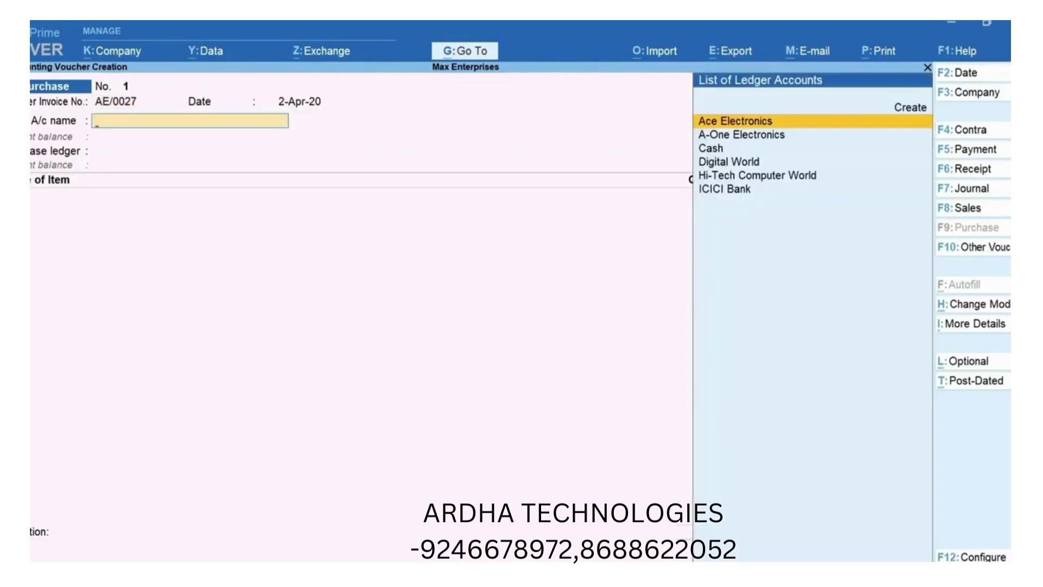
key("Down")
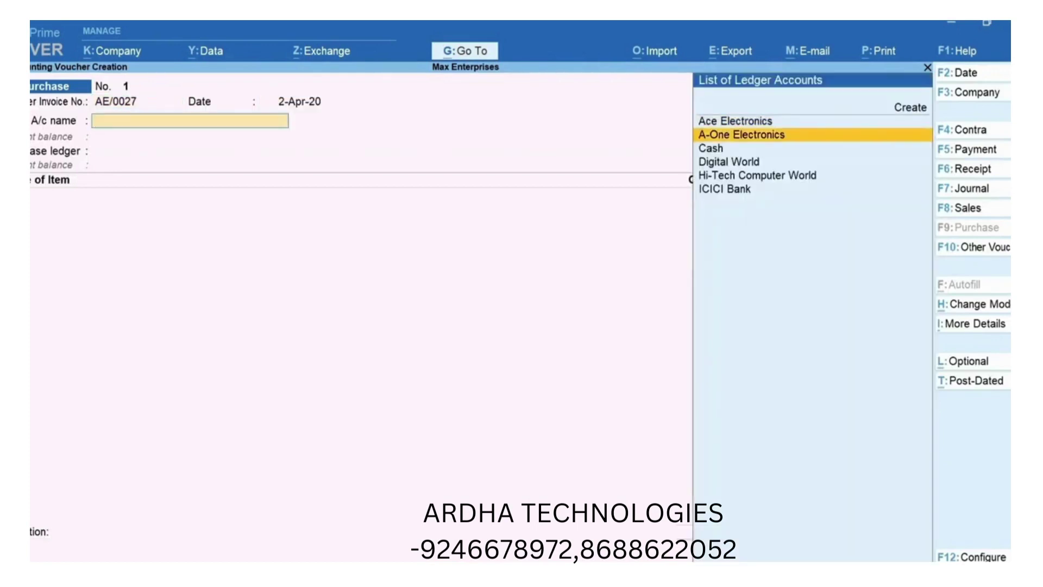
key("Return")
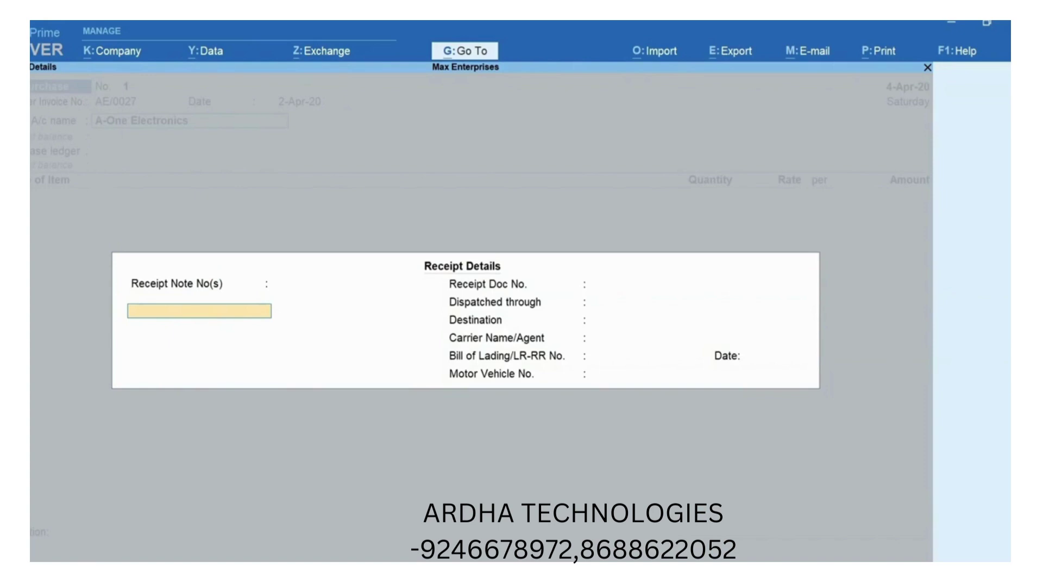
key("ctrl+a")
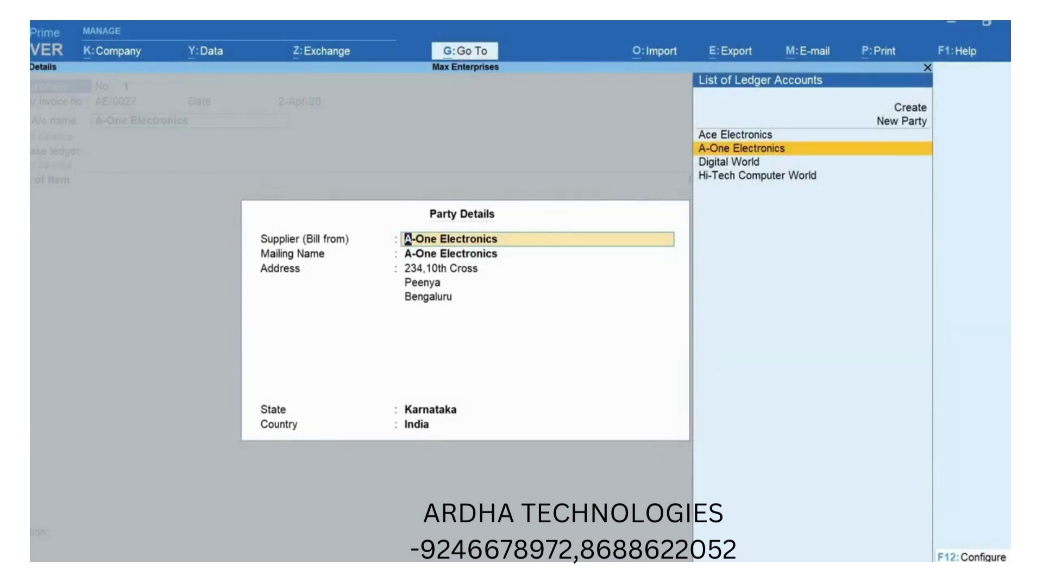
key("ctrl+a")
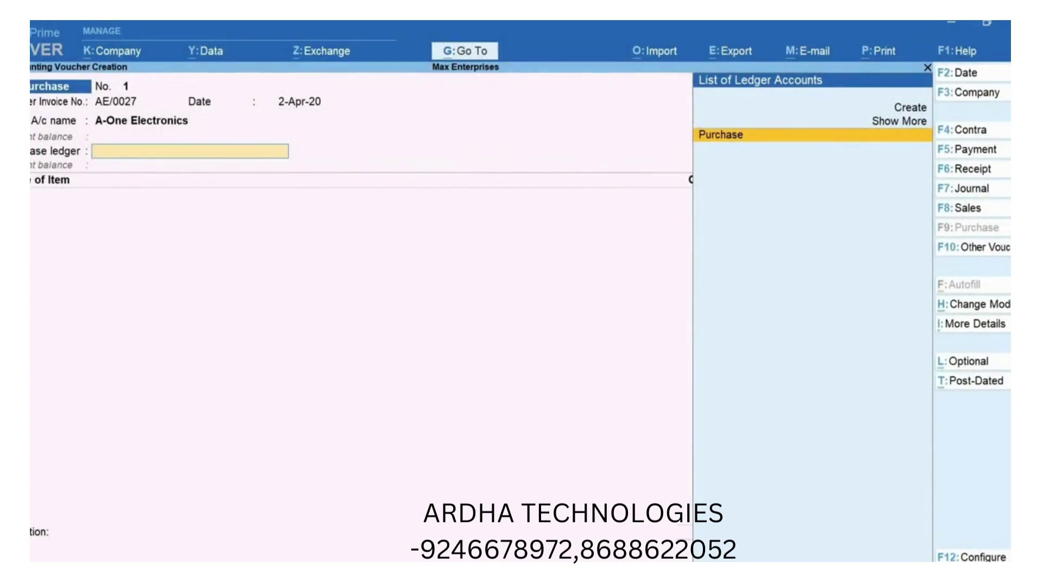
- Post to the Purchase ledger and add Dell 17 inch Monitor: 10 Nos at 7,900.00
key("space")
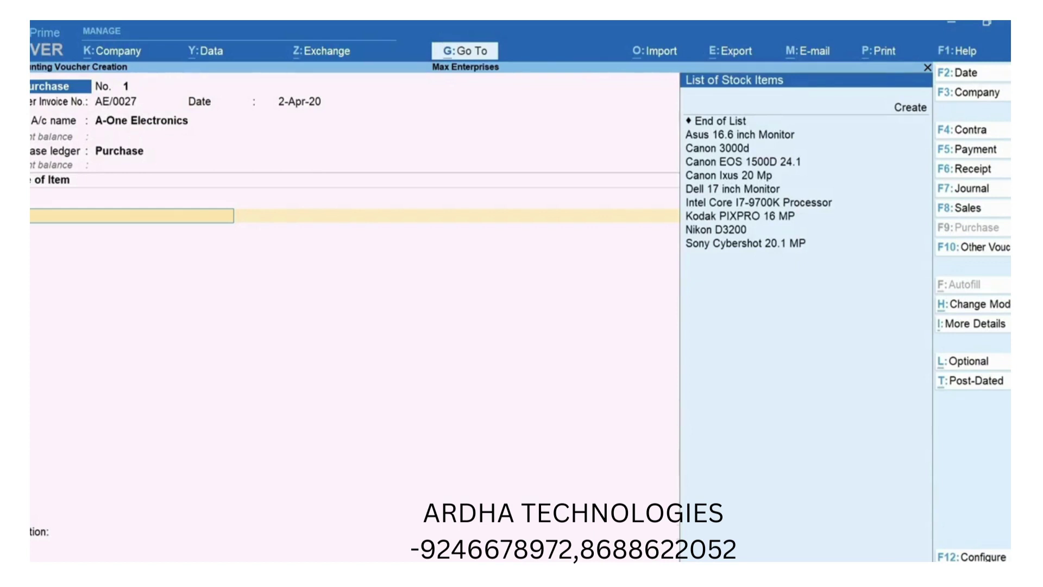
type("de")
key("Return")
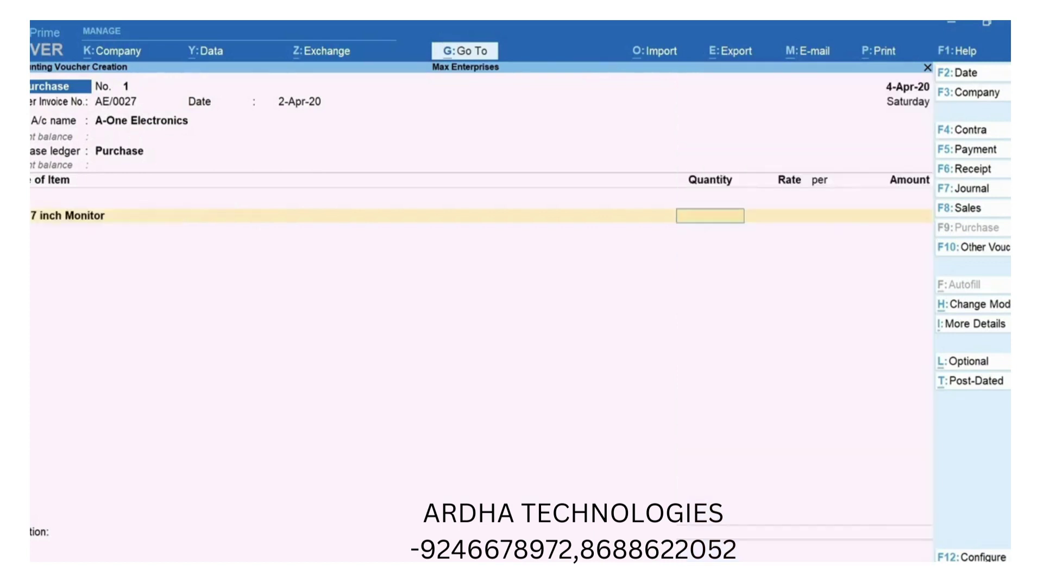
type("10")
key("Return")
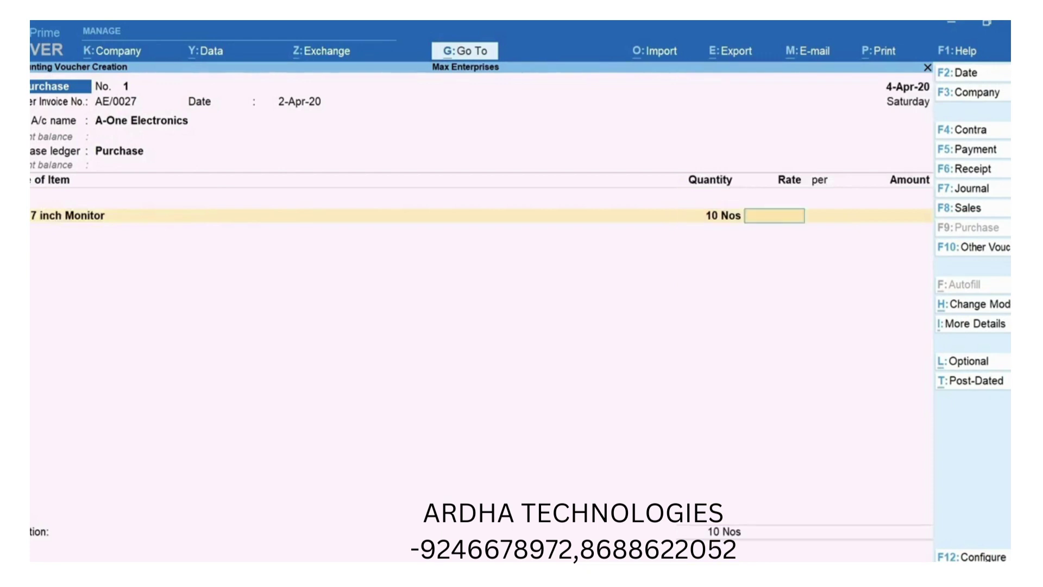
type("7900")
key("Return")
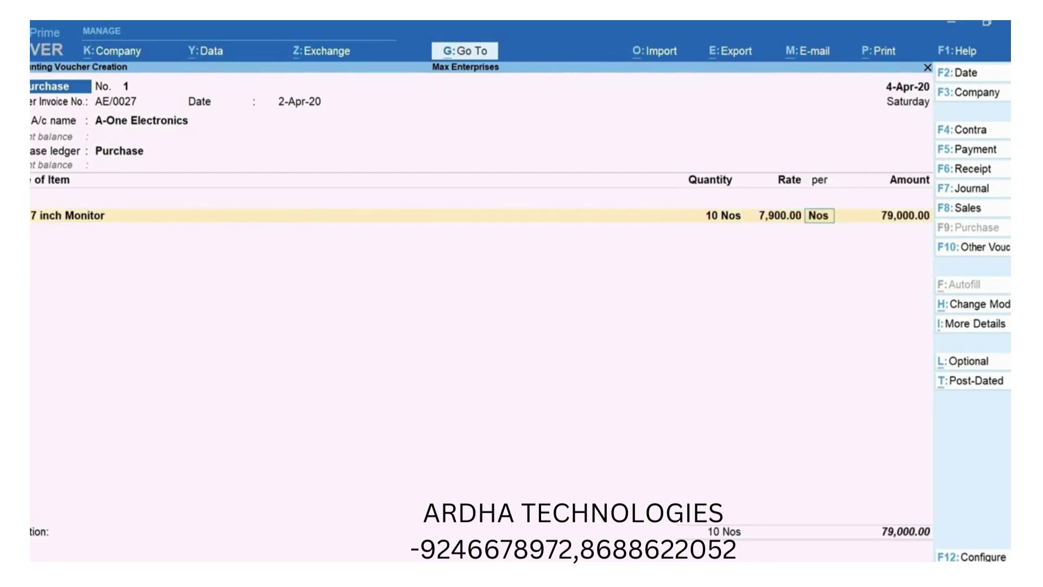
key("Return")
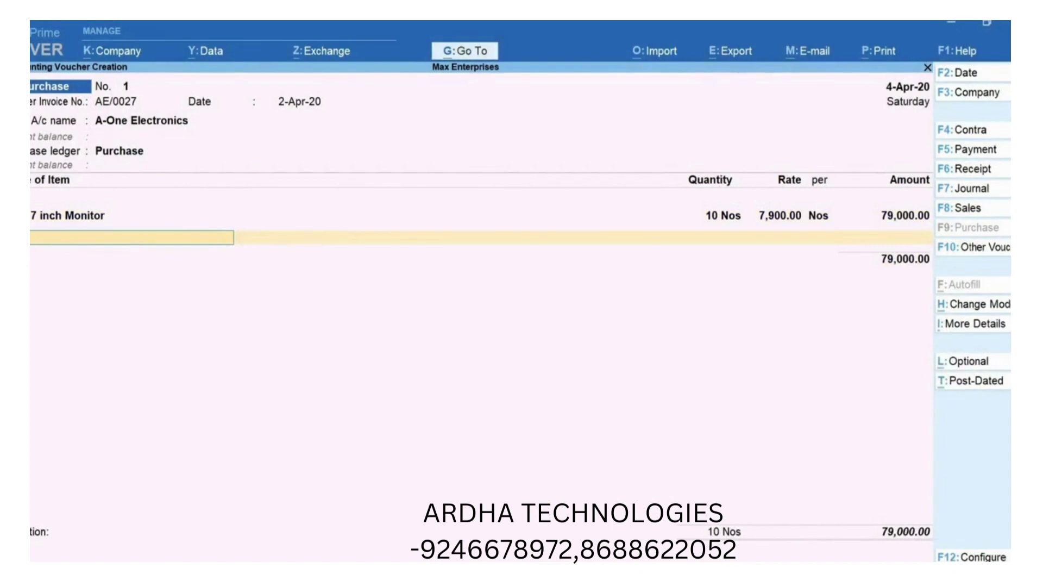
- Add 850.00 Transportation charges to the Purchase voucher
key("Return")
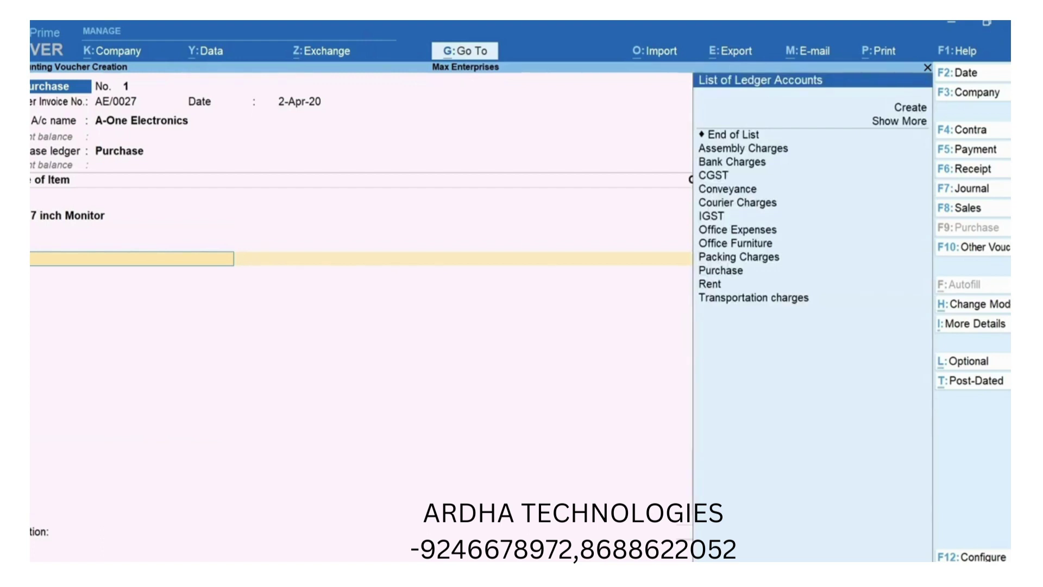
type("t")
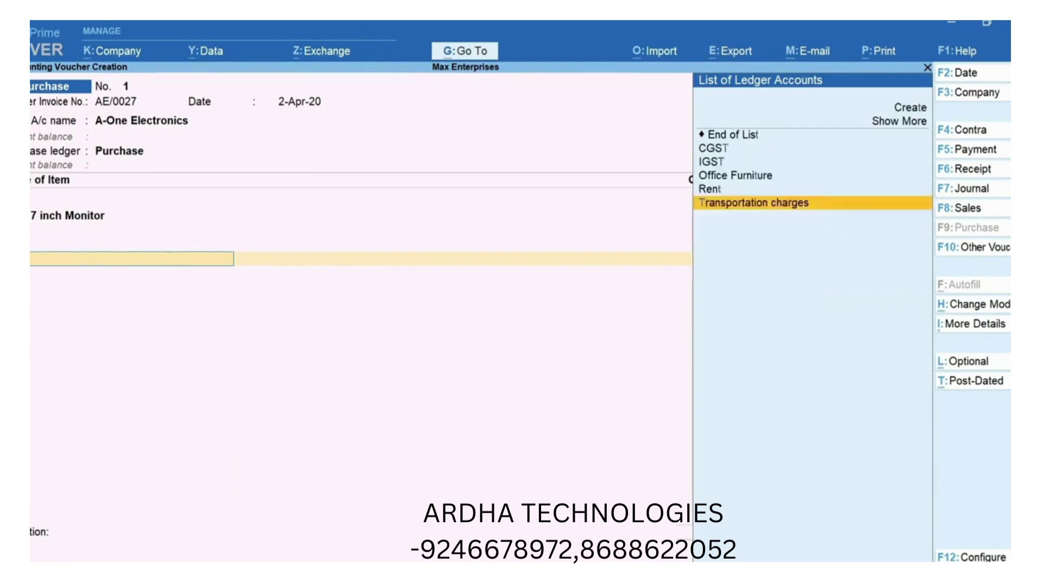
type("r")
key("Return")
type("850")
key("Return")
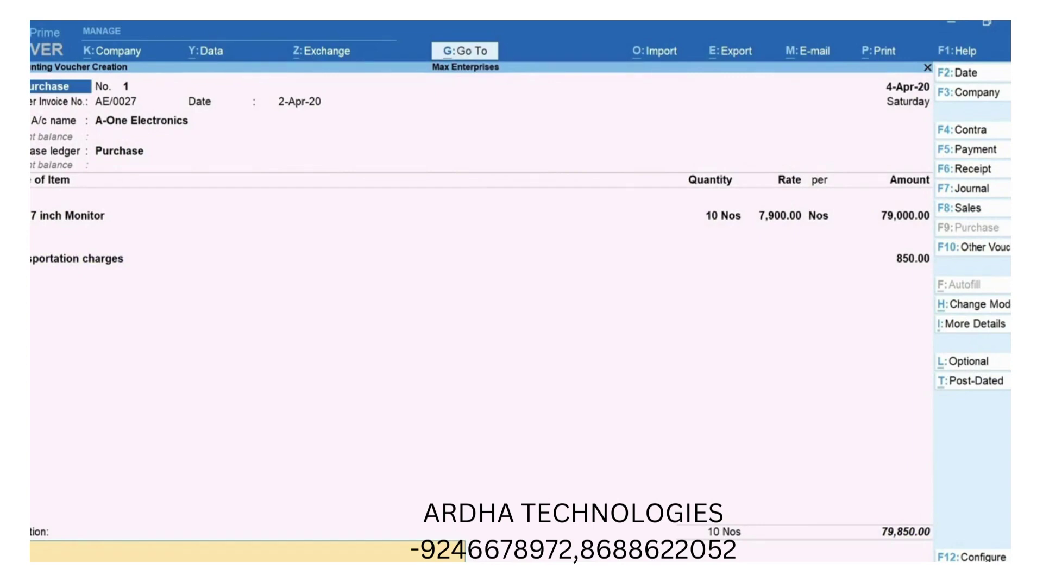
- Save Purchase voucher No. 1 for 79,850.00 and switch to a Sales voucher
key("Return")
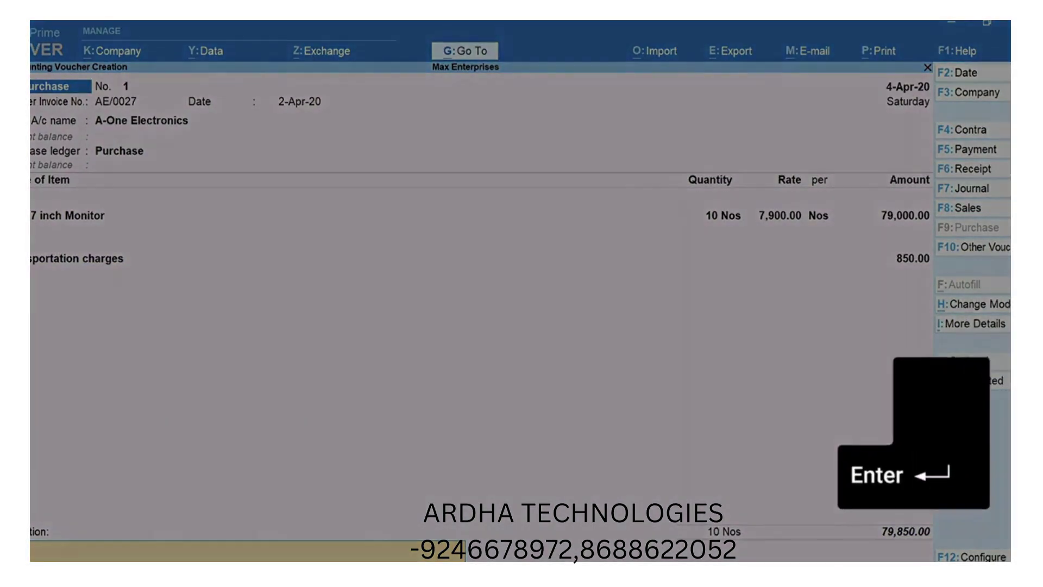
key("y")
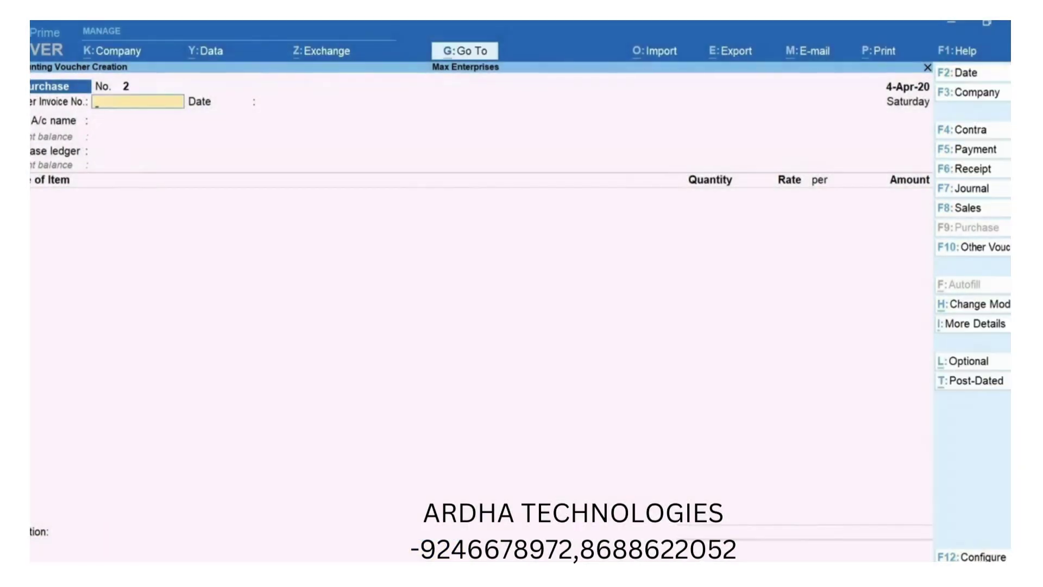
key("F8")
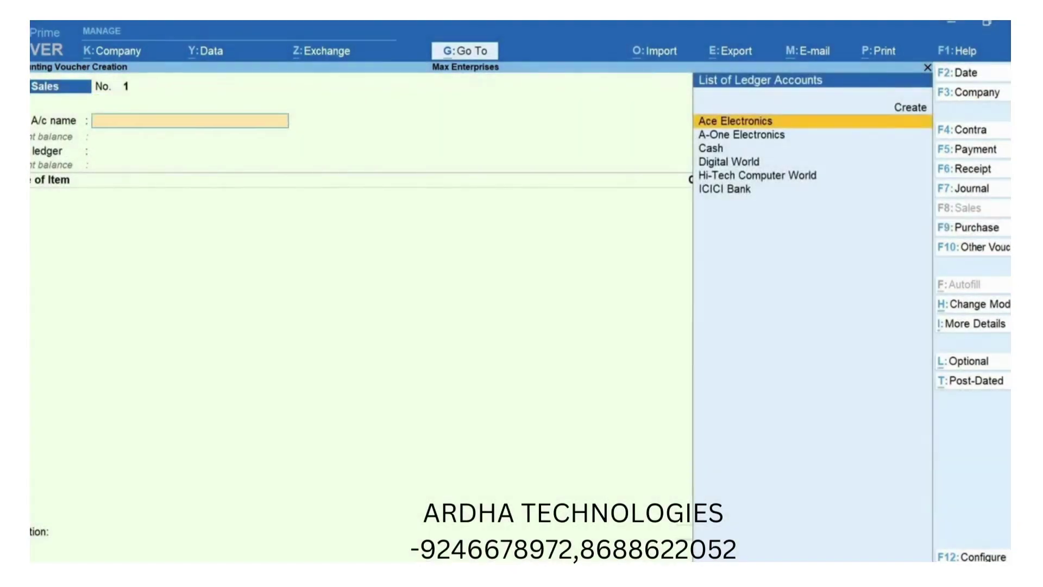
- Choose Ace Electronics as the party and accept dispatch and party details unchanged
key("Return")
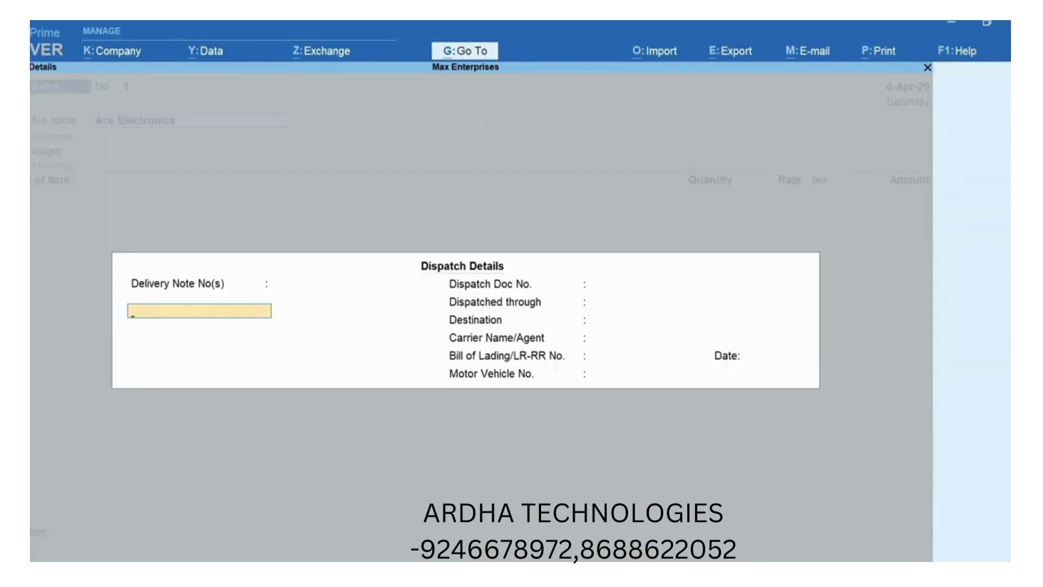
key("ctrl+a")
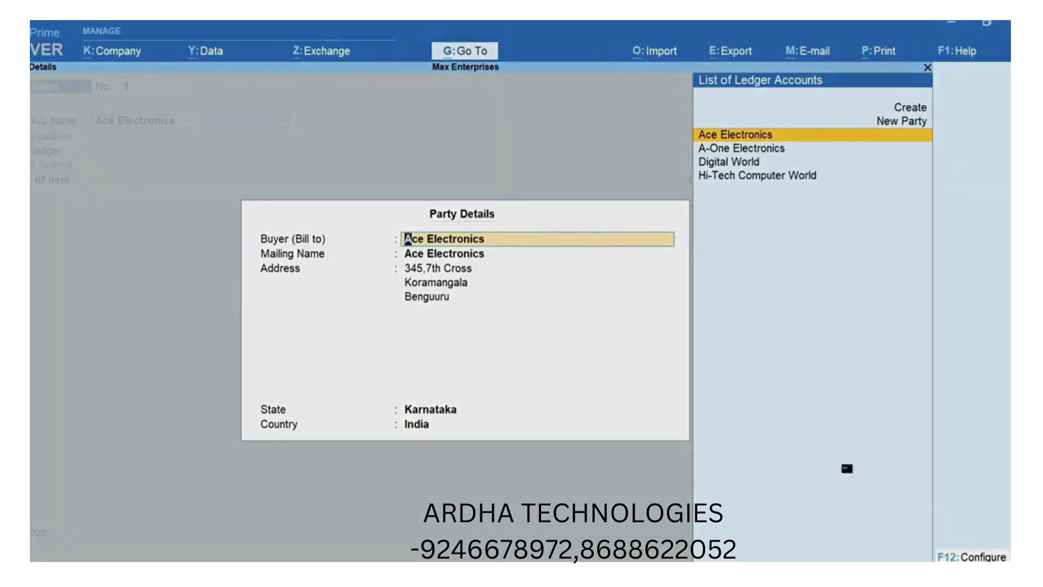
key("ctrl+a")
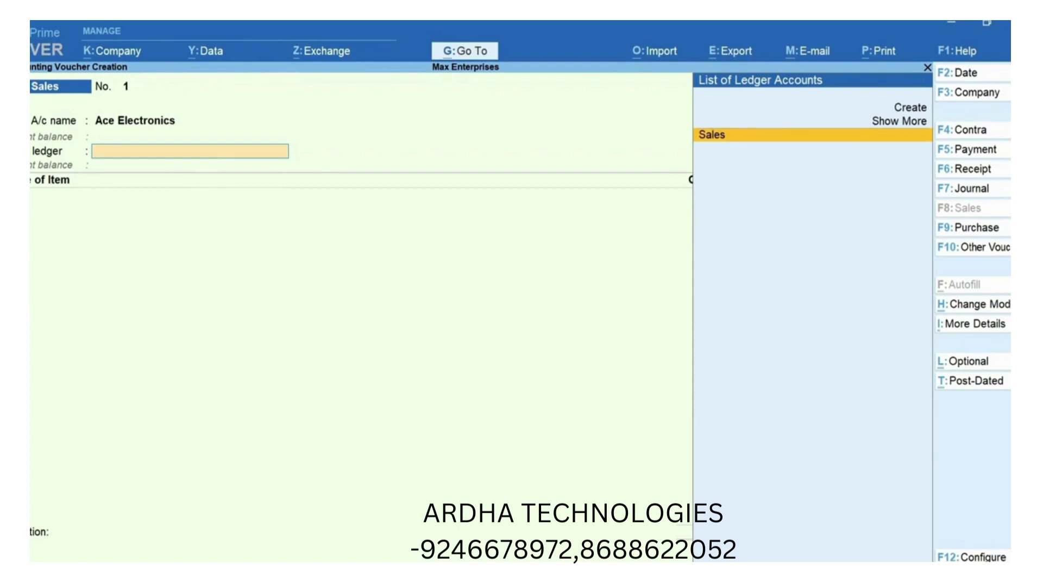
- In F12 settings, set buyer details and dispatch/order/export details to No, then view and close More Details
key("F12")
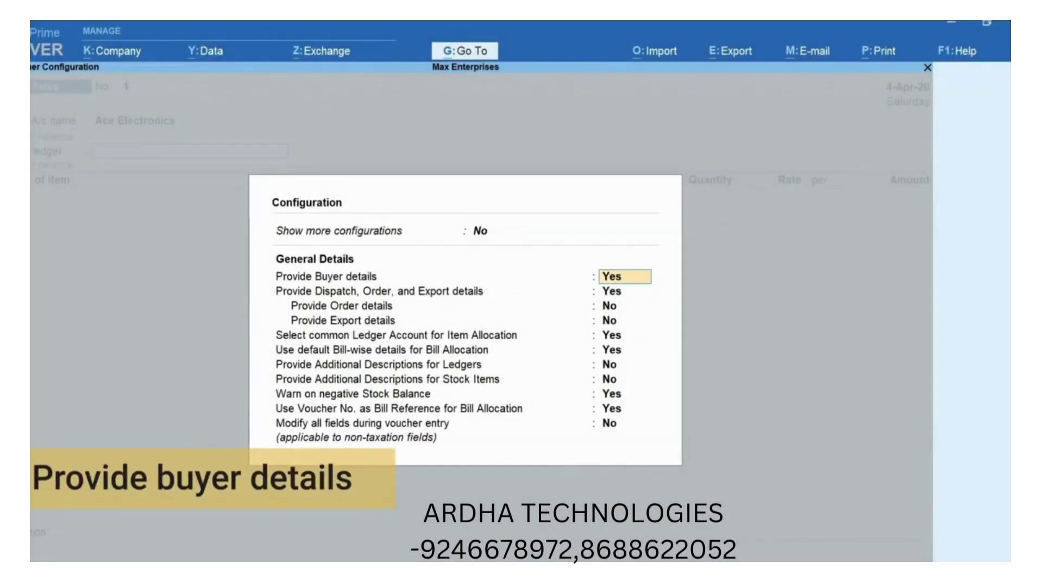
type("no")
key("Return")
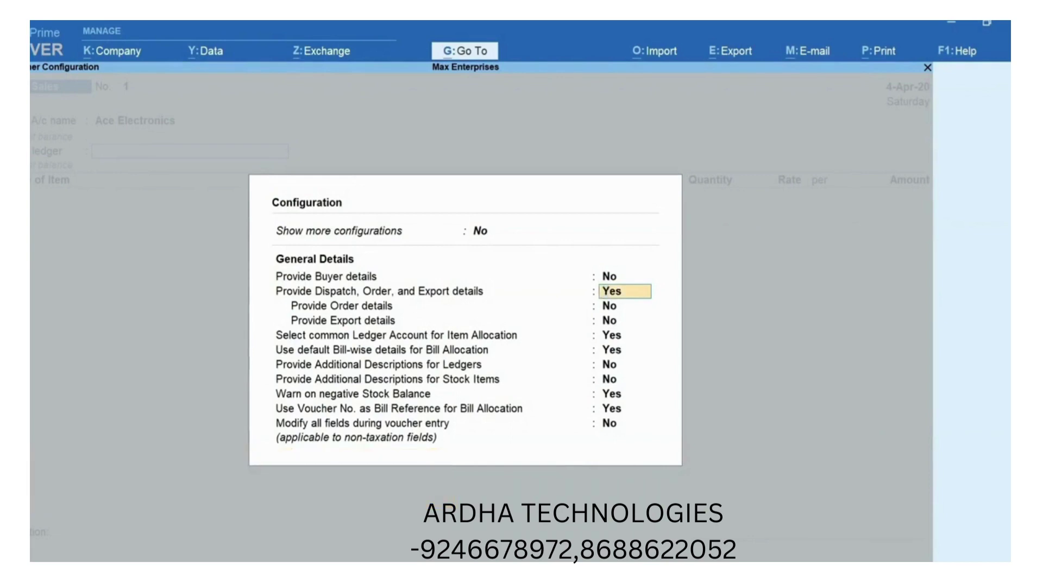
type("no")
key("Return")
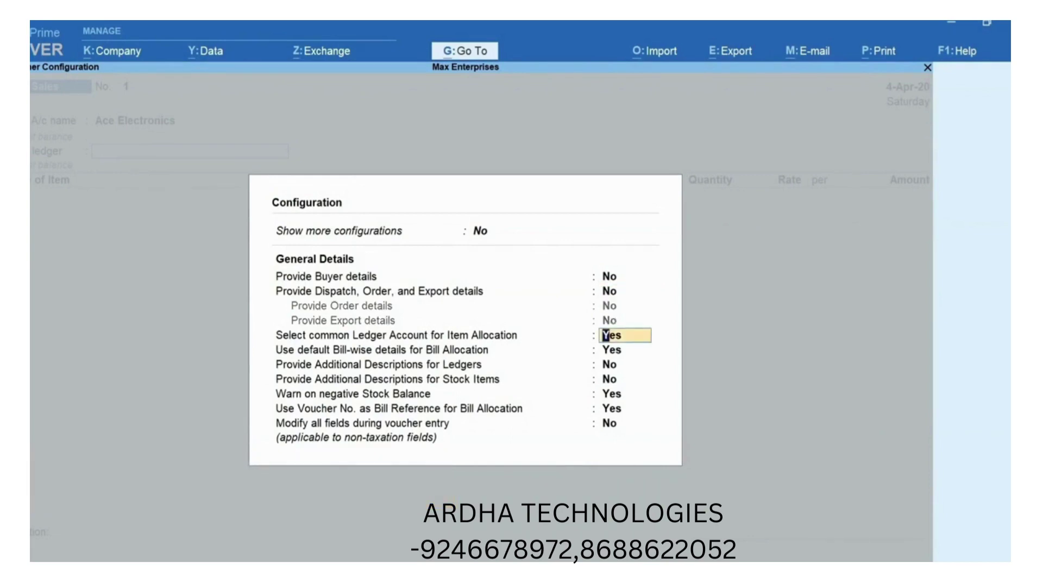
key("Return")
key("ctrl+a")
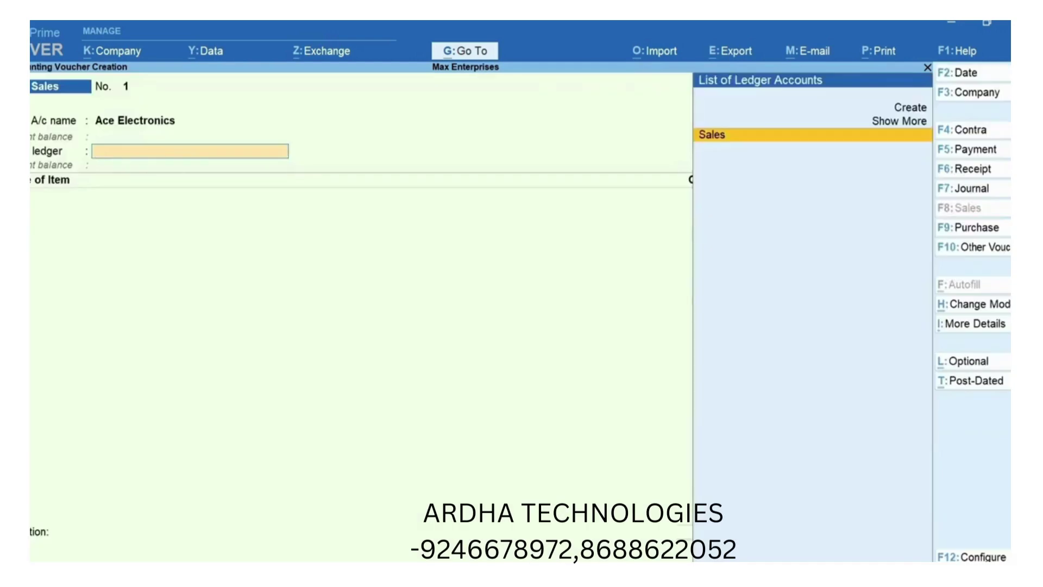
key("ctrl+i")
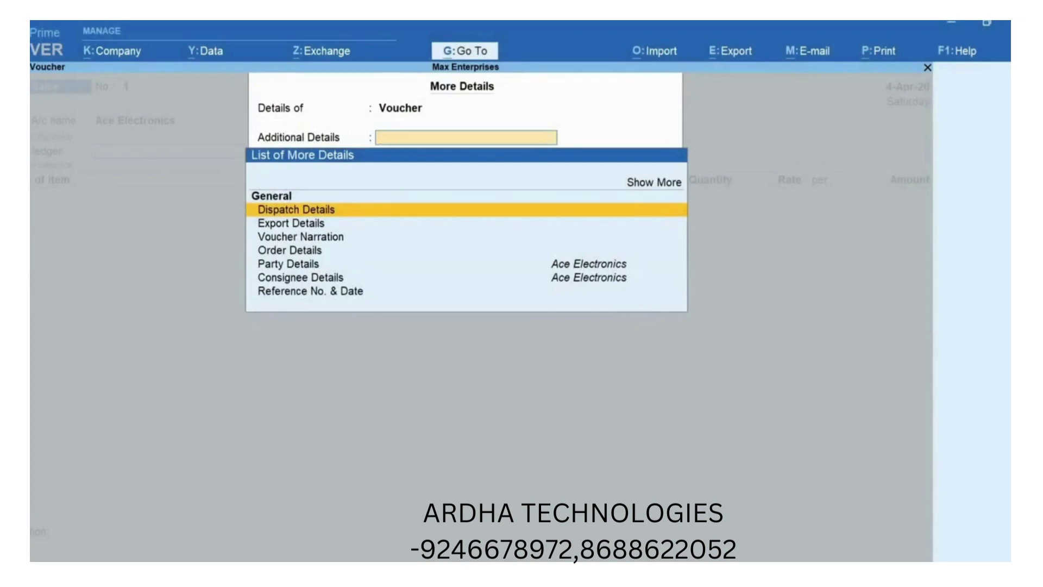
key("Escape")
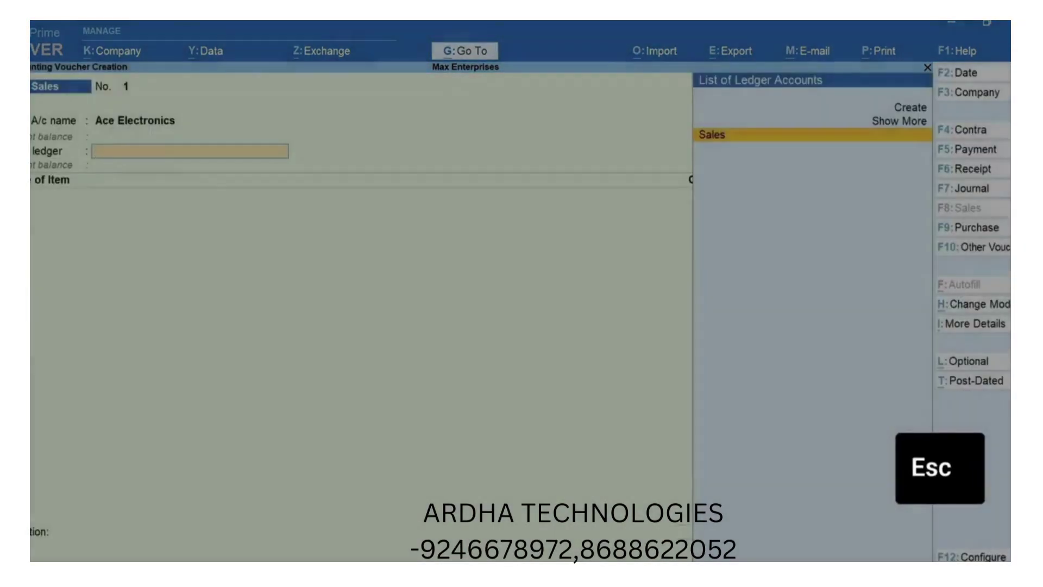
- Post to the Sales ledger and add Dell 17 inch Monitor: 5 Nos at 8,900.00
key("Return")
key("space")
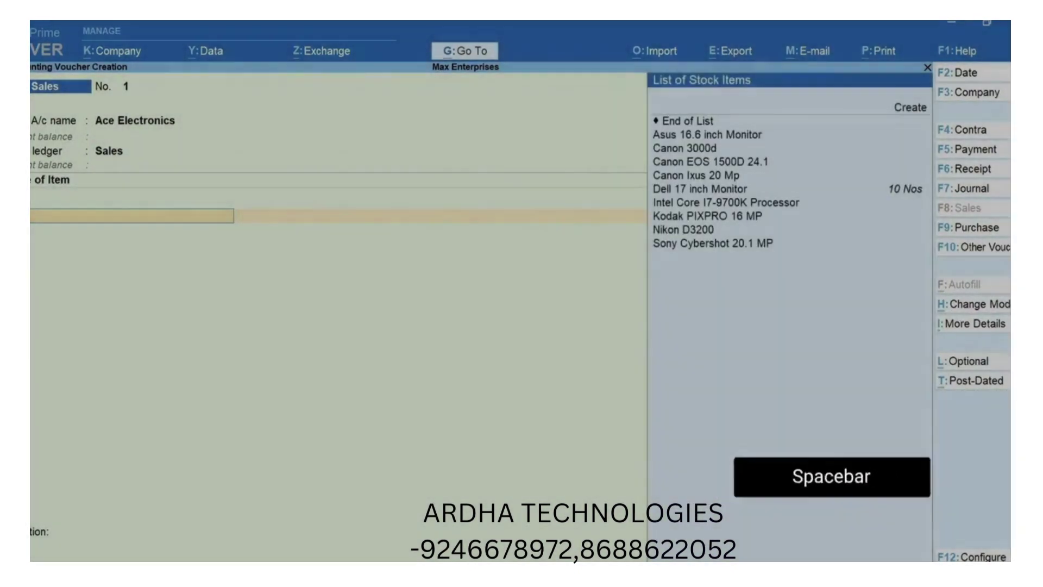
type("de")
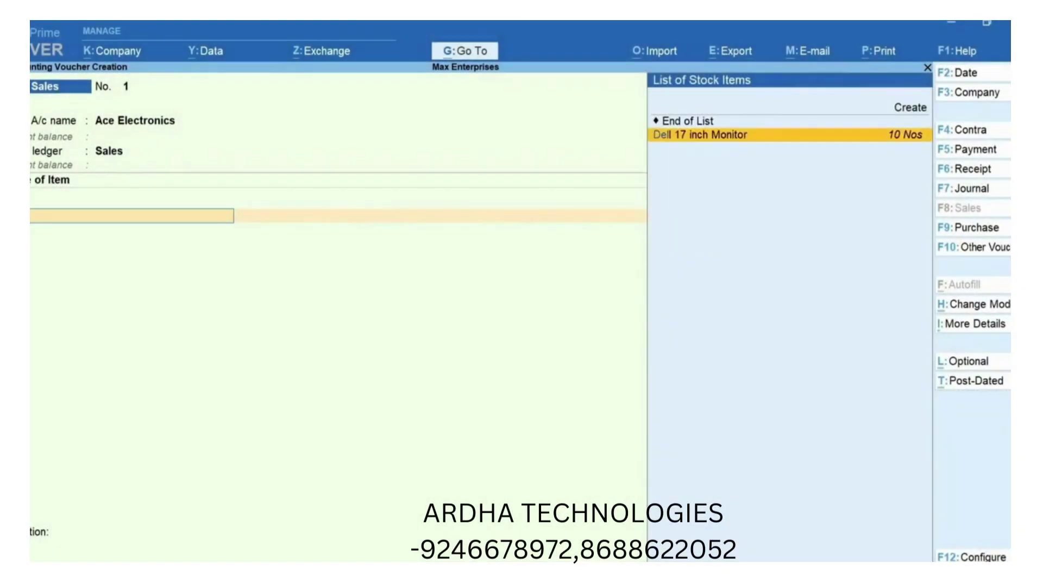
key("Return")
type("5")
key("Return")
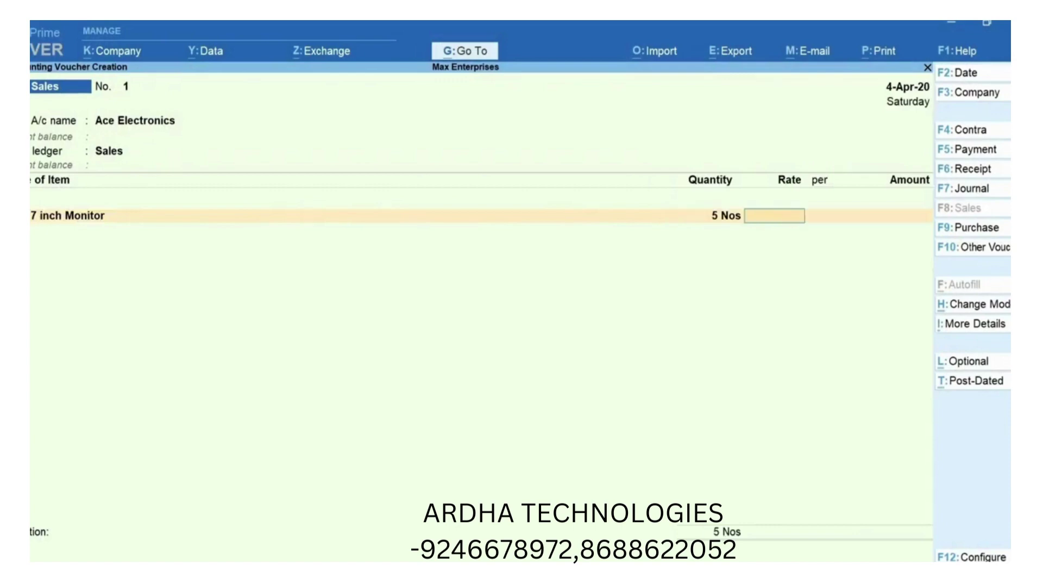
type("8900")
key("Return")
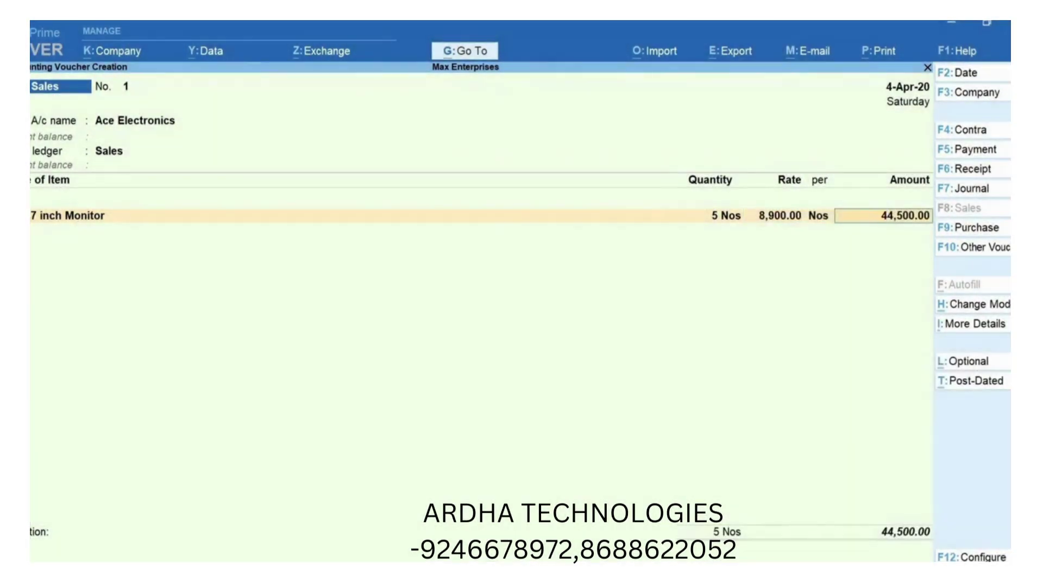
key("Return")
key("Return")
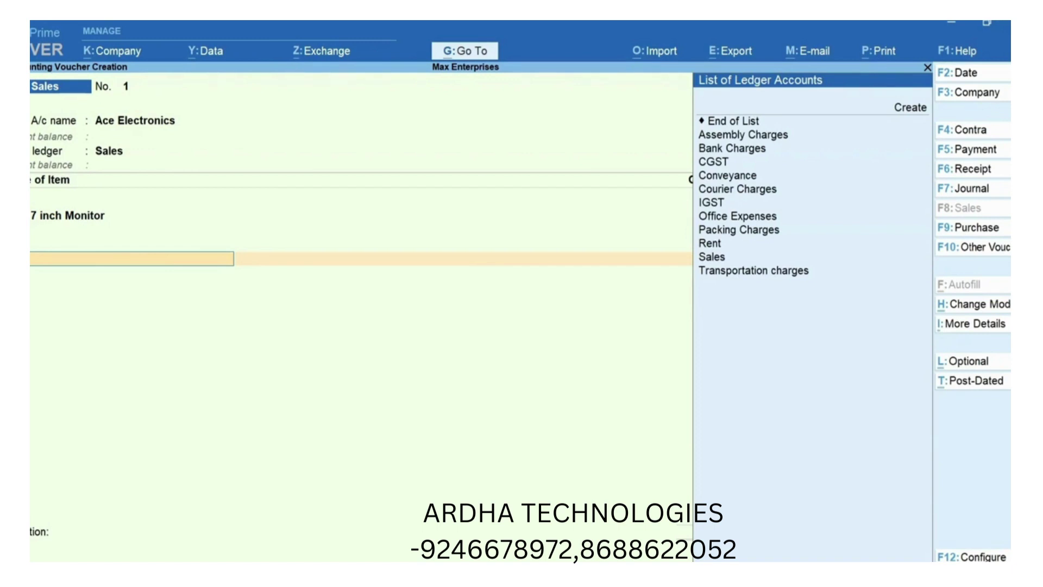
- End the item list, save Sales voucher No. 1 for 44,500.00, and reopen it with Page Up
key("Return")
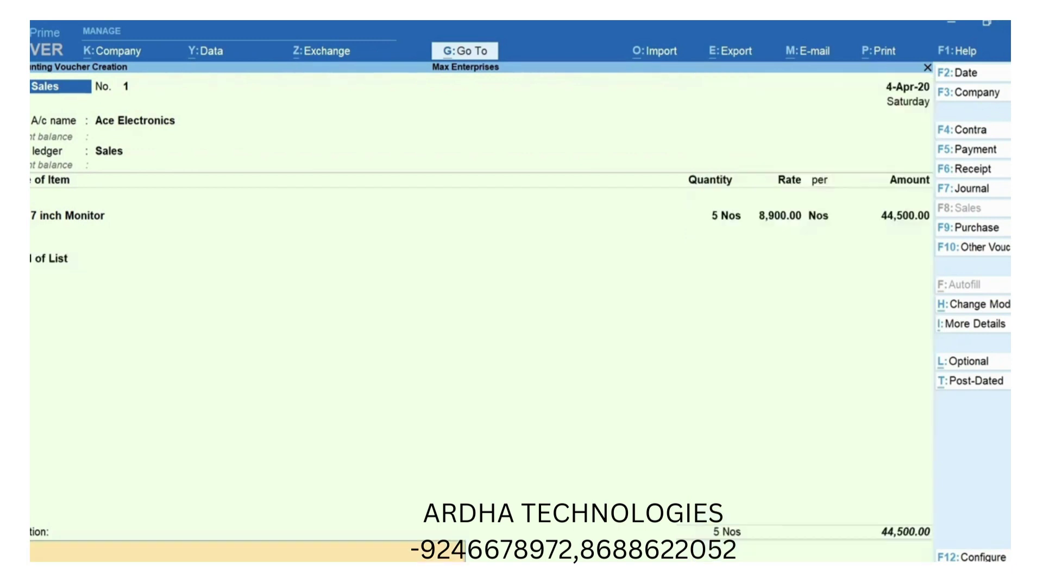
key("y")
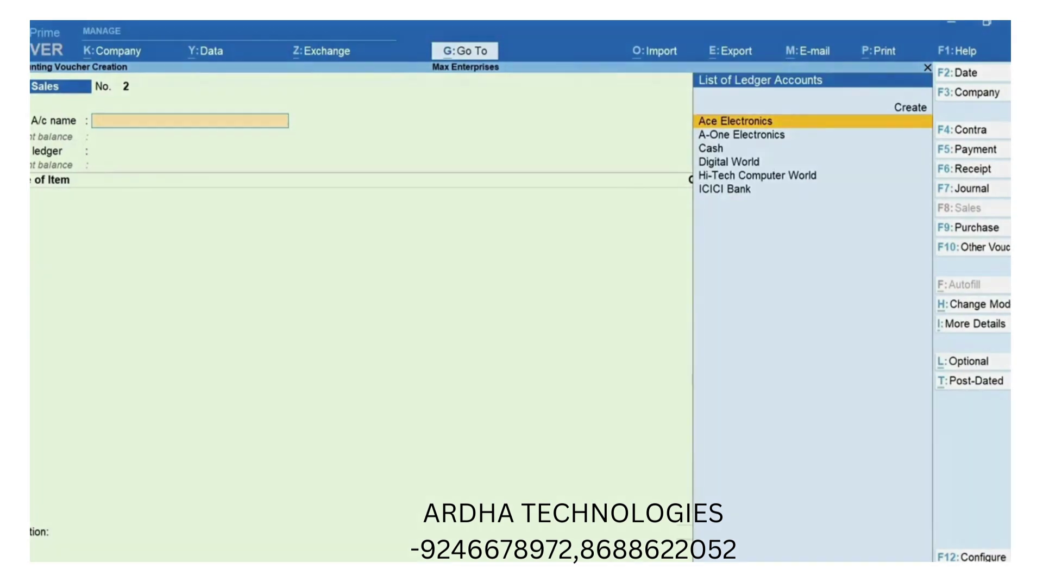
key("Page_Up")
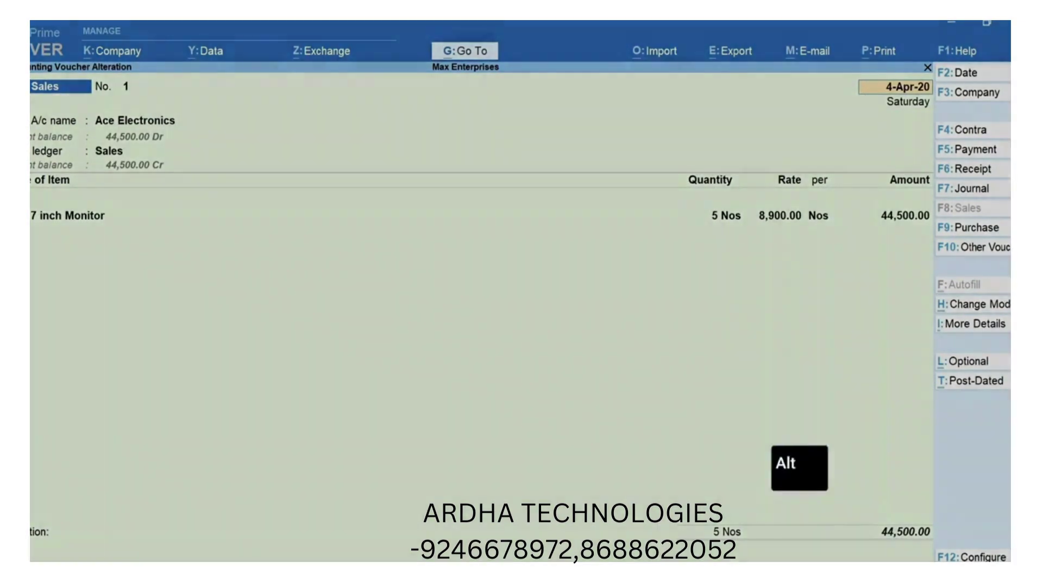
- Preview the current Ace Electronics sales invoice at zoomed size, then print it
key("alt+p")
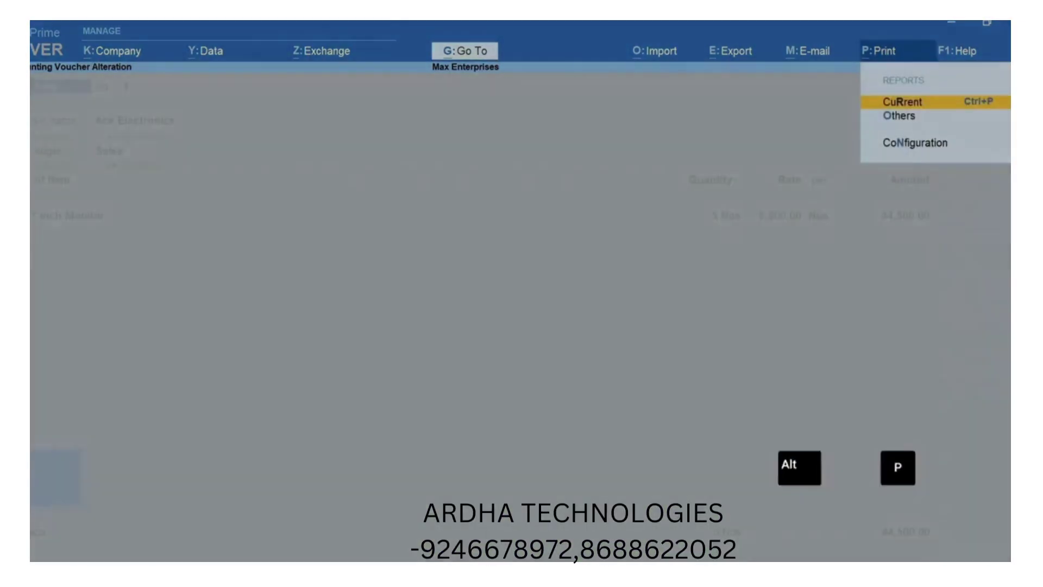
key("Return")
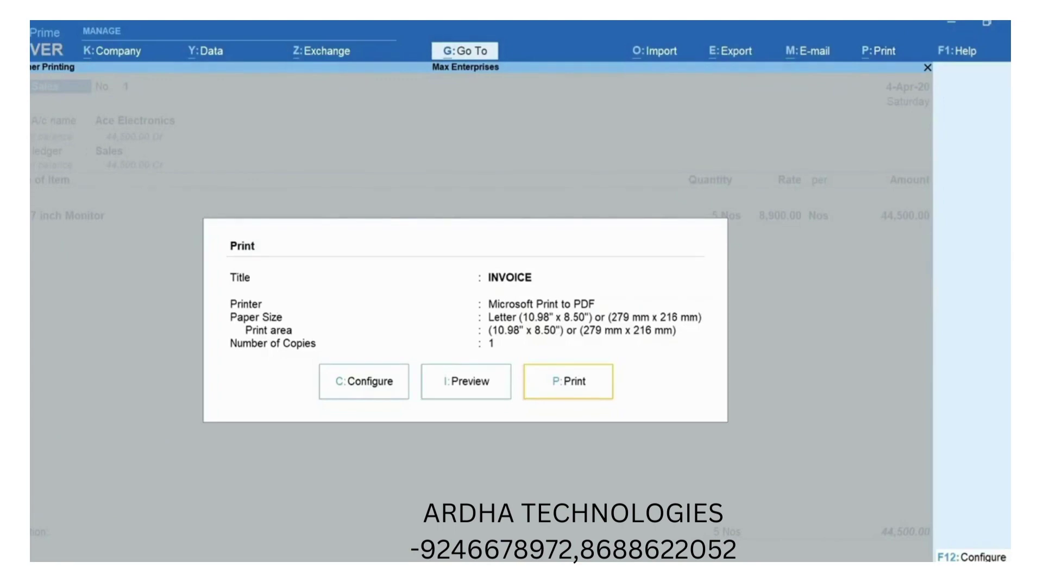
key("i")
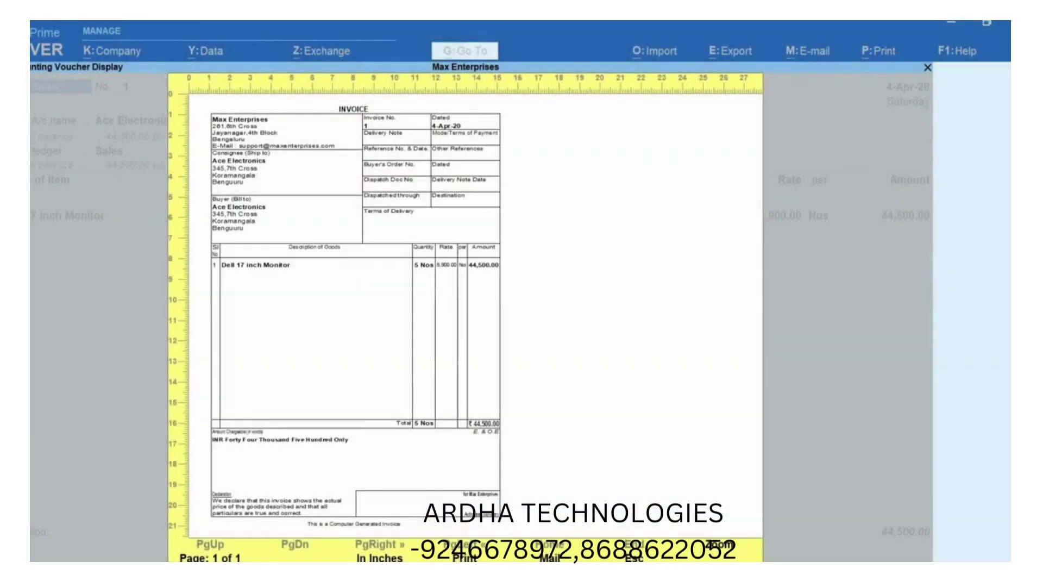
key("F4")
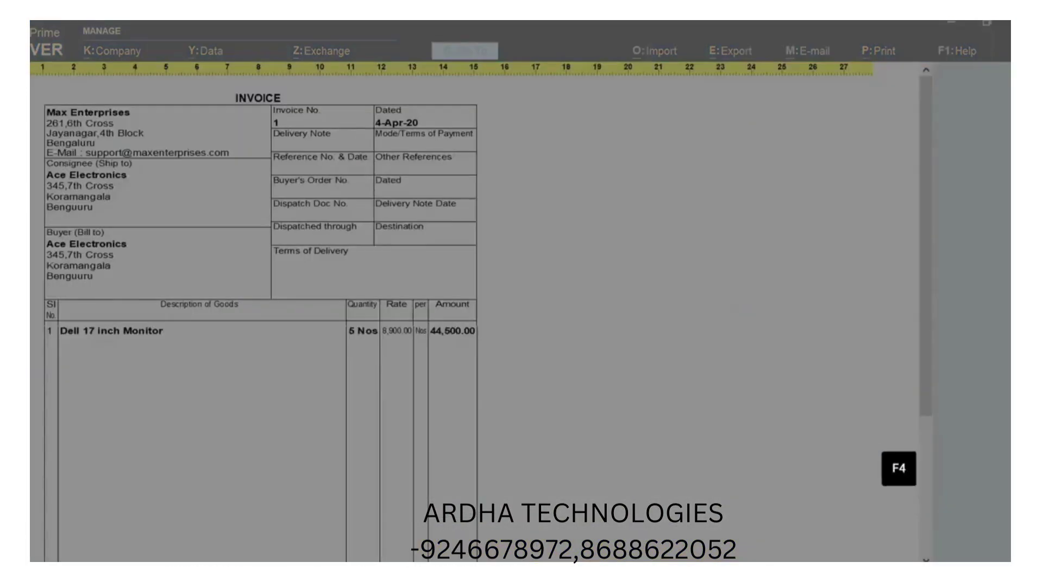
key("Escape")
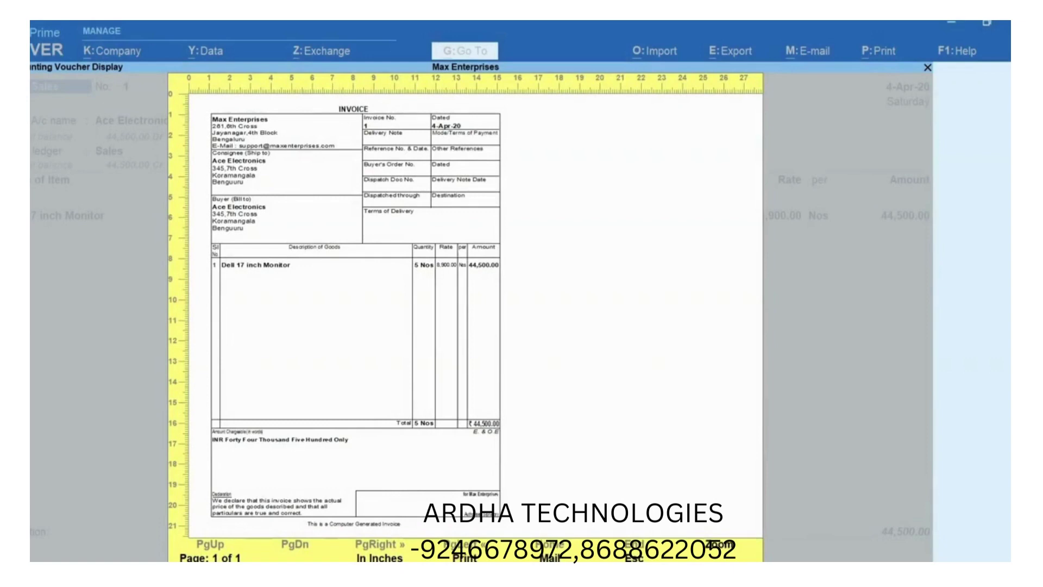
key("Escape")
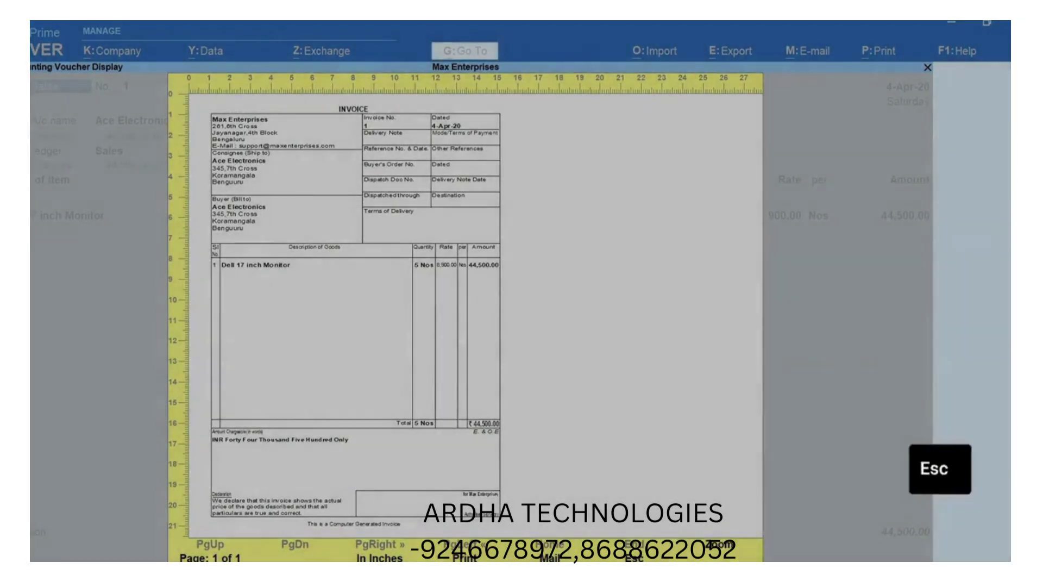
key("p")
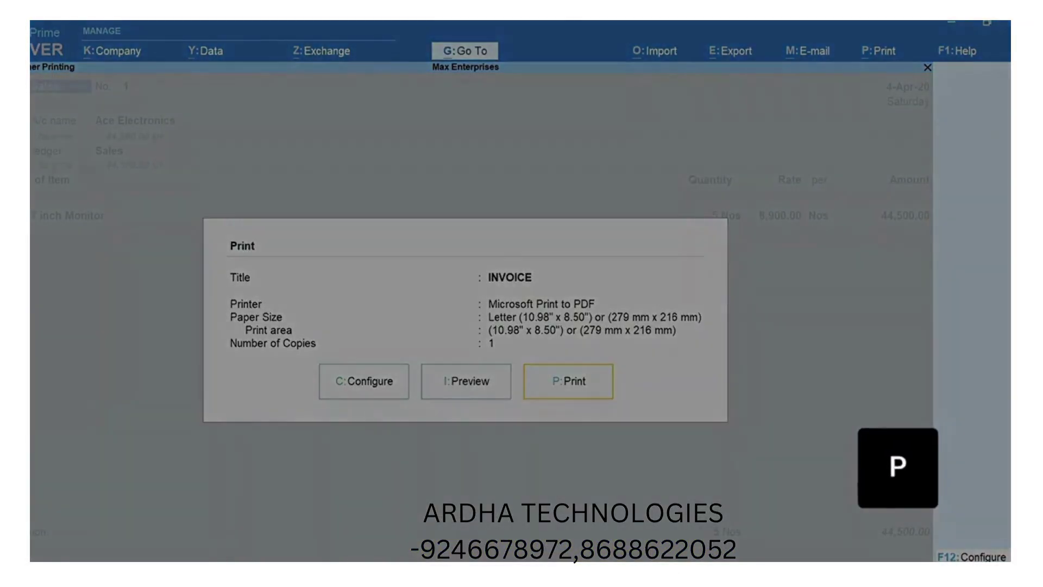
- Dismiss the print dialog to return to Sales voucher No. 1 at 44,500.00
key("Escape")
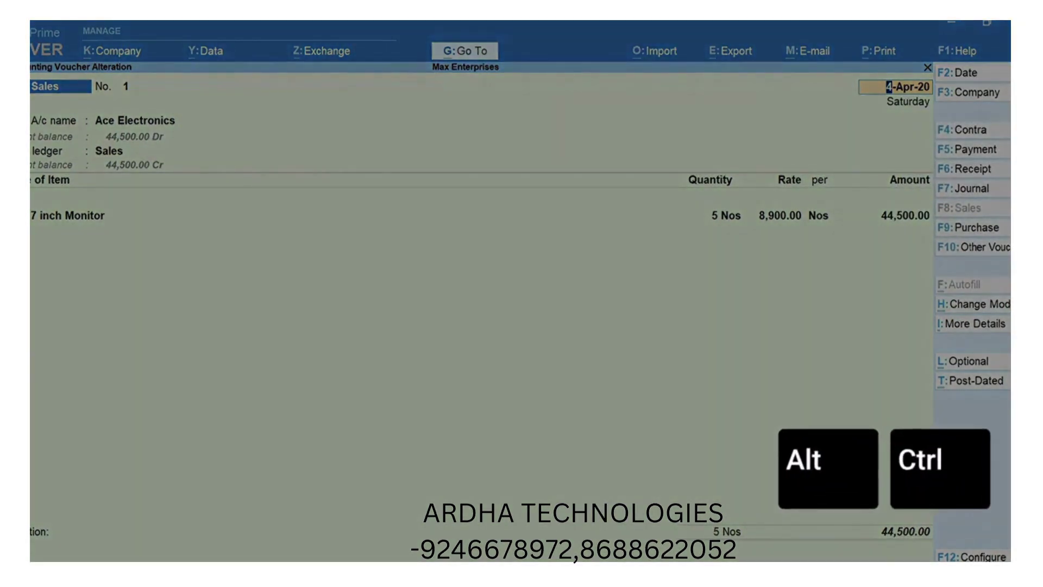
- Reveal alternate voucher keys and list other voucher types like Debit Note and Credit Note
key("alt")
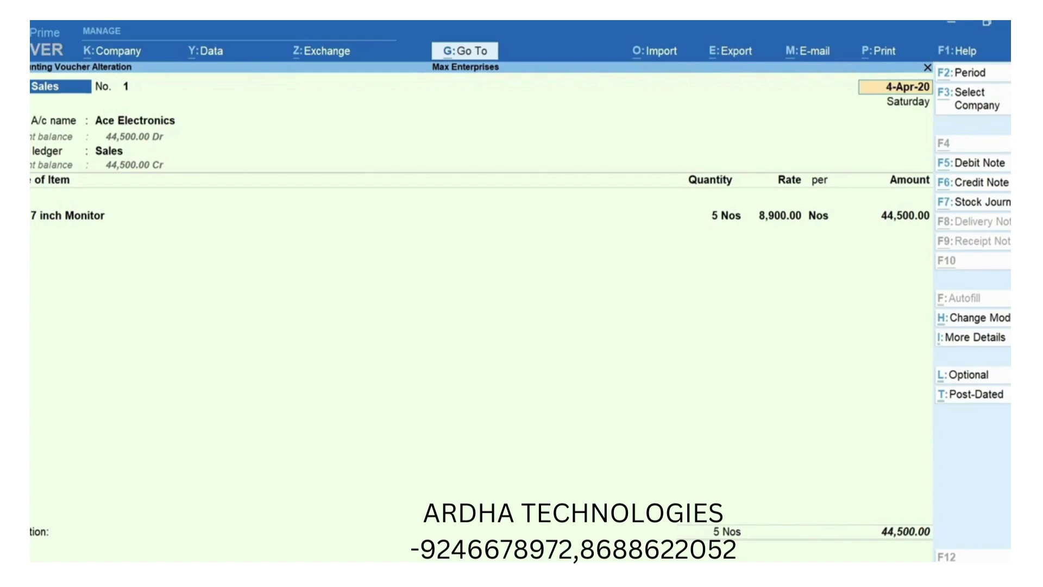
key("ctrl")
key("F10")
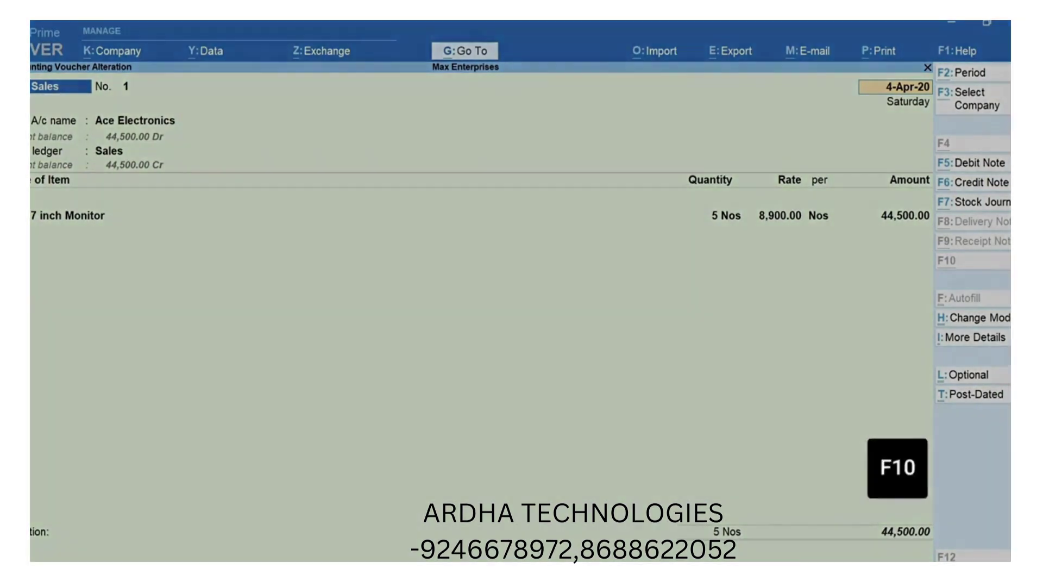